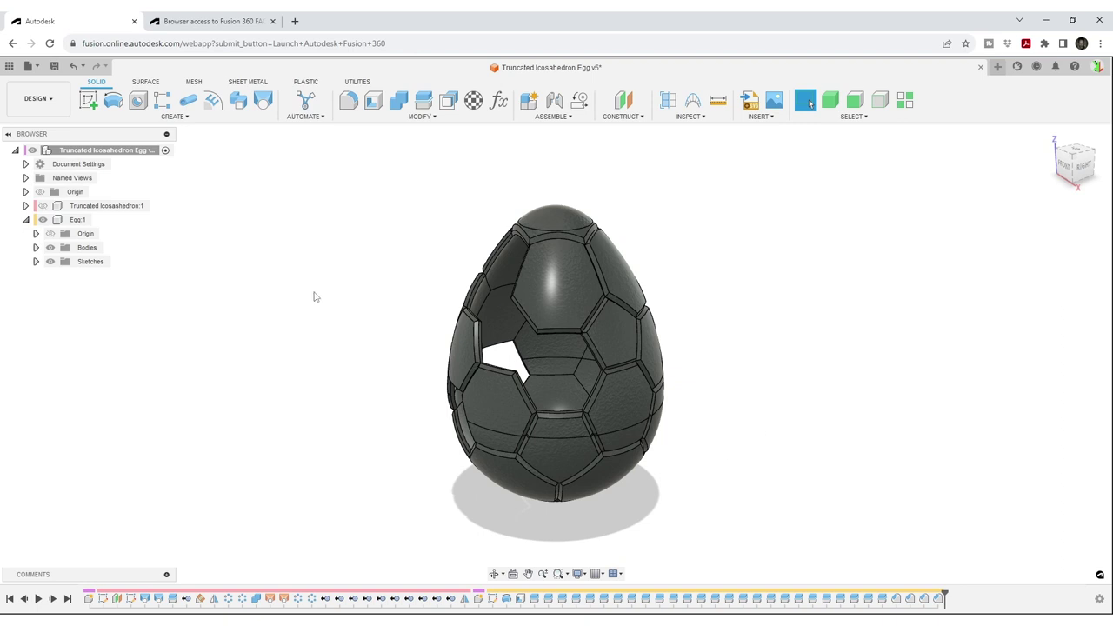
Orbit the truncated-icosahedron egg to show its panels from the left side.
{"action": "mouse_move", "coordinate": [374, 344]}
{"action": "middle_mouse_down", "text": "shift"}
{"action": "mouse_move", "coordinate": [452, 339]}
{"action": "mouse_move", "coordinate": [395, 340]}
{"action": "middle_mouse_up", "text": "shift"}
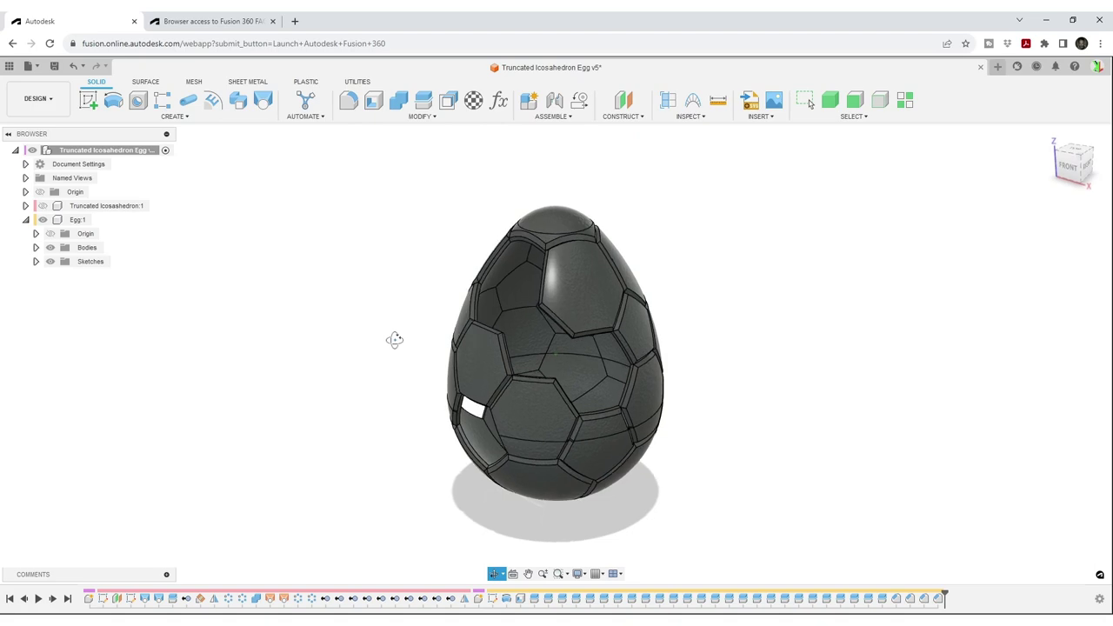
Switch to the 'Browser access to Fusion 360 FAQ' tab and scroll down through its answers.
{"action": "left_click", "coordinate": [210, 24]}
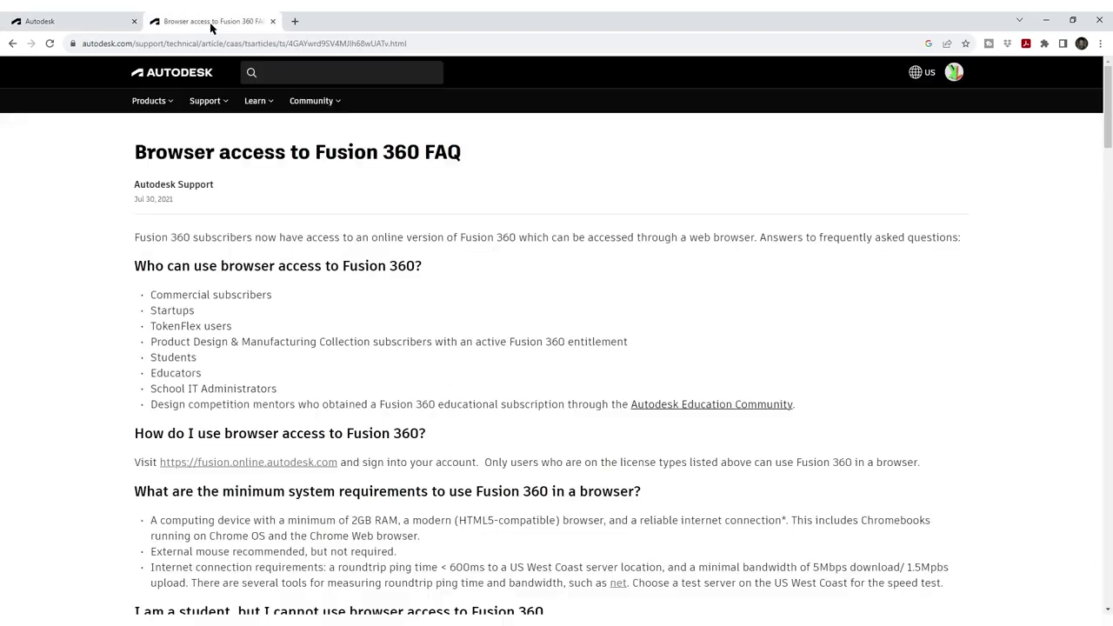
{"action": "scroll", "coordinate": [379, 313], "scroll_direction": "down", "scroll_amount": 3}
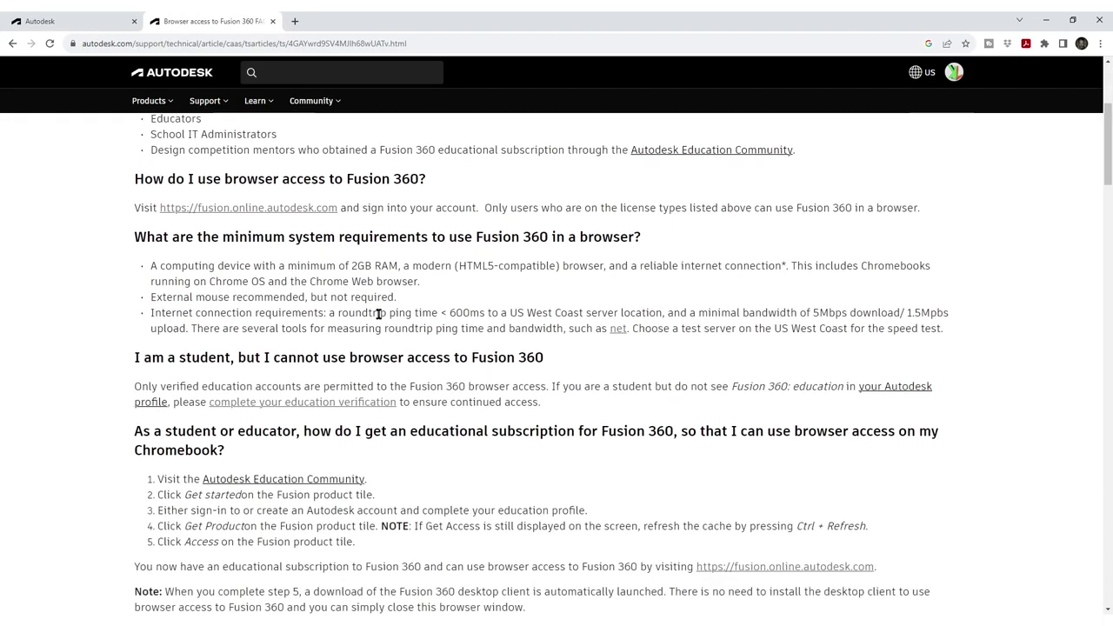
{"action": "scroll", "coordinate": [378, 313], "scroll_direction": "down", "scroll_amount": 3}
{"action": "scroll", "coordinate": [374, 326], "scroll_direction": "down", "scroll_amount": 1}
{"action": "scroll", "coordinate": [374, 326], "scroll_direction": "down", "scroll_amount": 1}
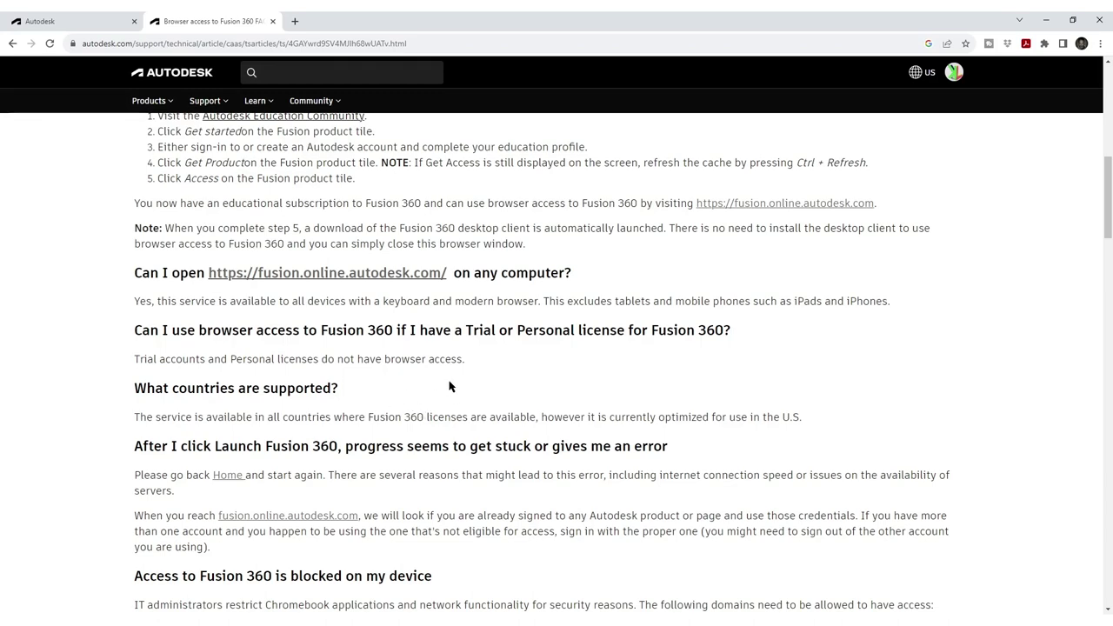
Scroll back up to the top of the FAQ article.
{"action": "scroll", "coordinate": [445, 376], "scroll_direction": "up", "scroll_amount": 2}
{"action": "scroll", "coordinate": [445, 377], "scroll_direction": "up", "scroll_amount": 1}
{"action": "scroll", "coordinate": [445, 376], "scroll_direction": "up", "scroll_amount": 2}
{"action": "scroll", "coordinate": [439, 373], "scroll_direction": "up", "scroll_amount": 2}
{"action": "scroll", "coordinate": [439, 373], "scroll_direction": "up", "scroll_amount": 1}
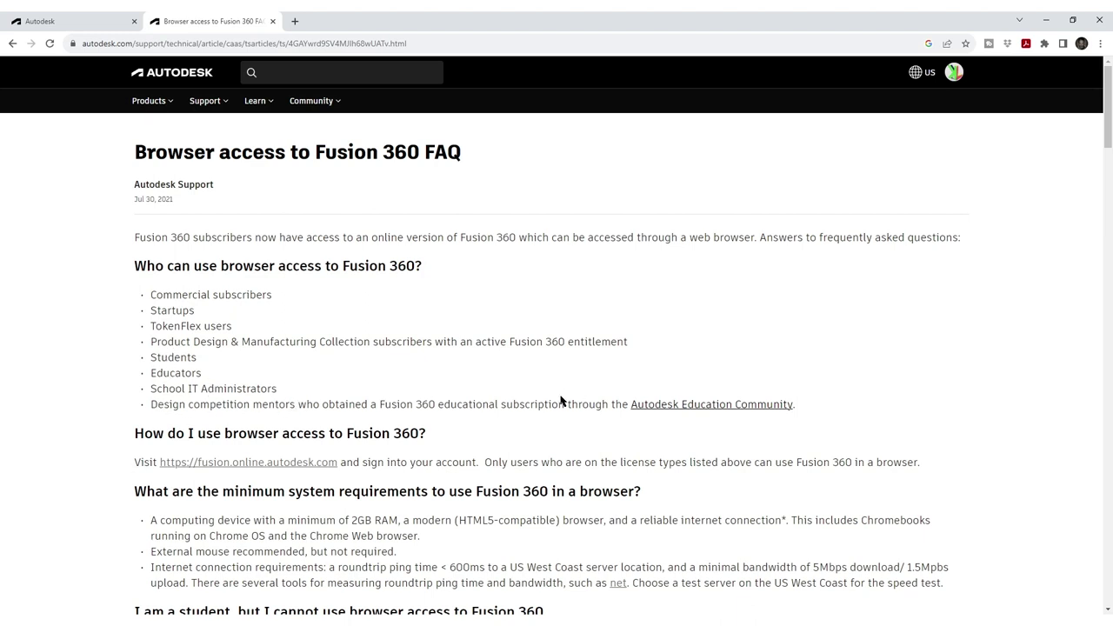
{"action": "scroll", "coordinate": [365, 335], "scroll_direction": "down", "scroll_amount": 2}
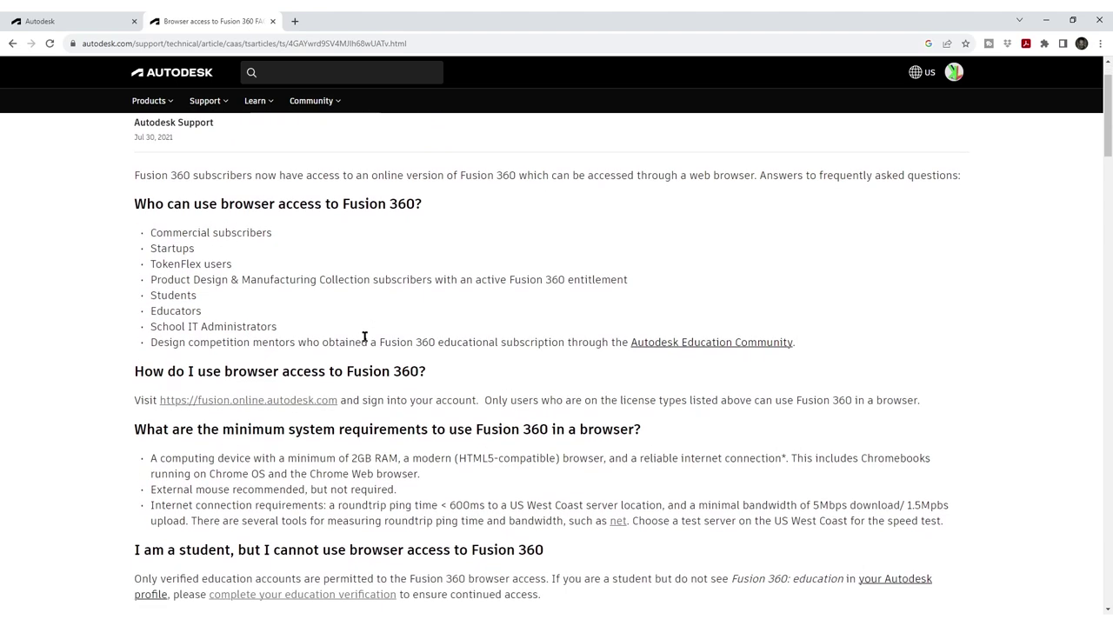
{"action": "scroll", "coordinate": [362, 341], "scroll_direction": "down", "scroll_amount": 1}
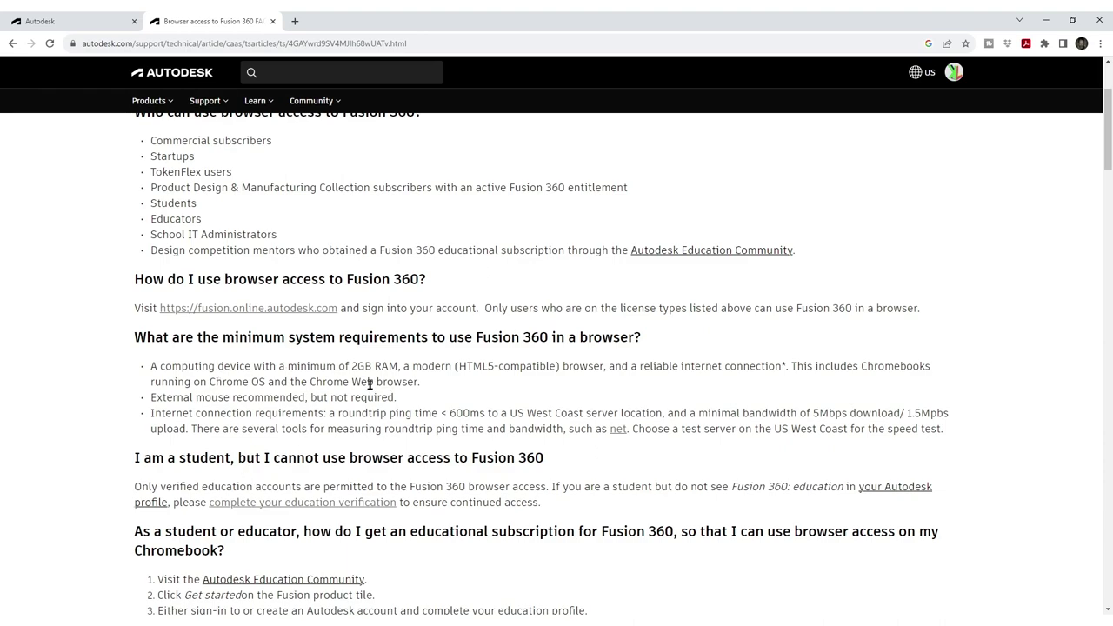
{"action": "scroll", "coordinate": [327, 432], "scroll_direction": "down", "scroll_amount": 2}
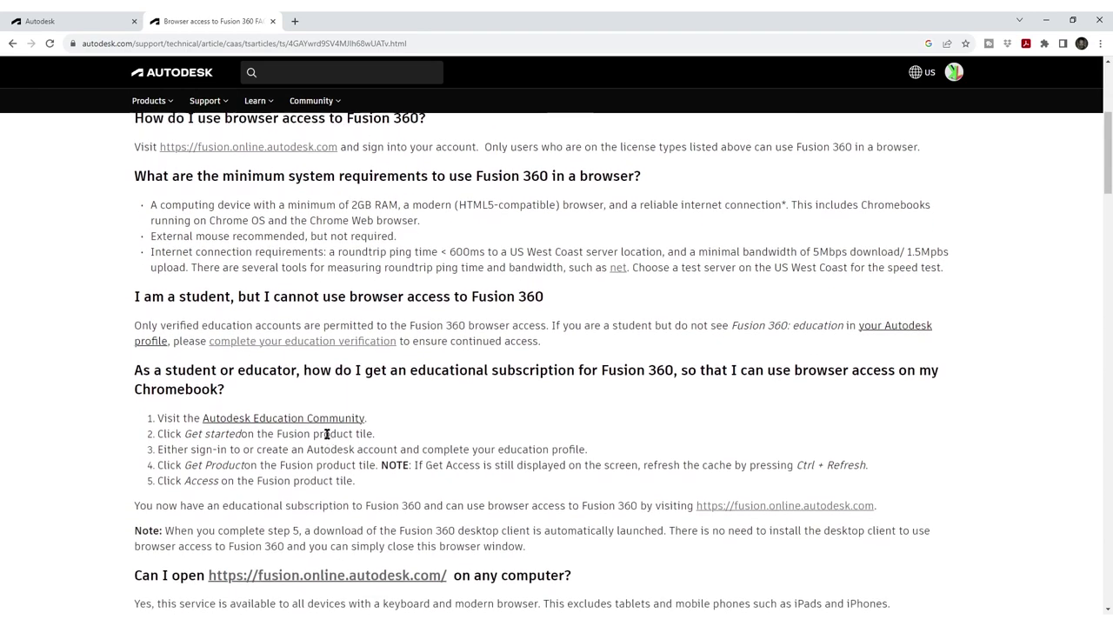
{"action": "scroll", "coordinate": [327, 432], "scroll_direction": "down", "scroll_amount": 2}
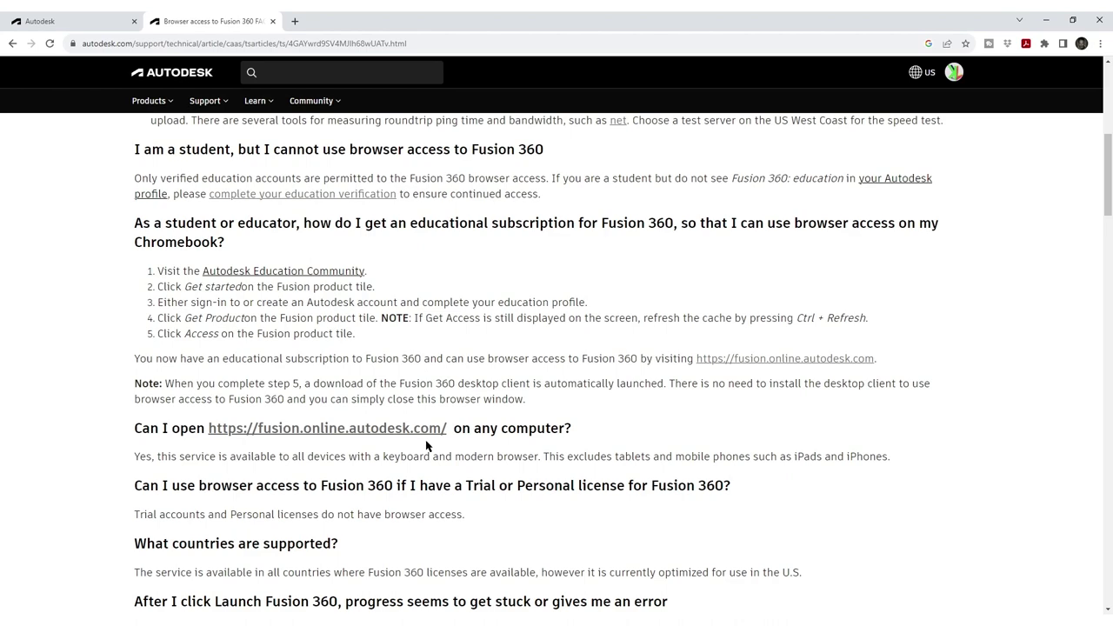
{"action": "scroll", "coordinate": [426, 445], "scroll_direction": "up", "scroll_amount": 1}
{"action": "scroll", "coordinate": [426, 445], "scroll_direction": "up", "scroll_amount": 2}
{"action": "scroll", "coordinate": [426, 446], "scroll_direction": "up", "scroll_amount": 2}
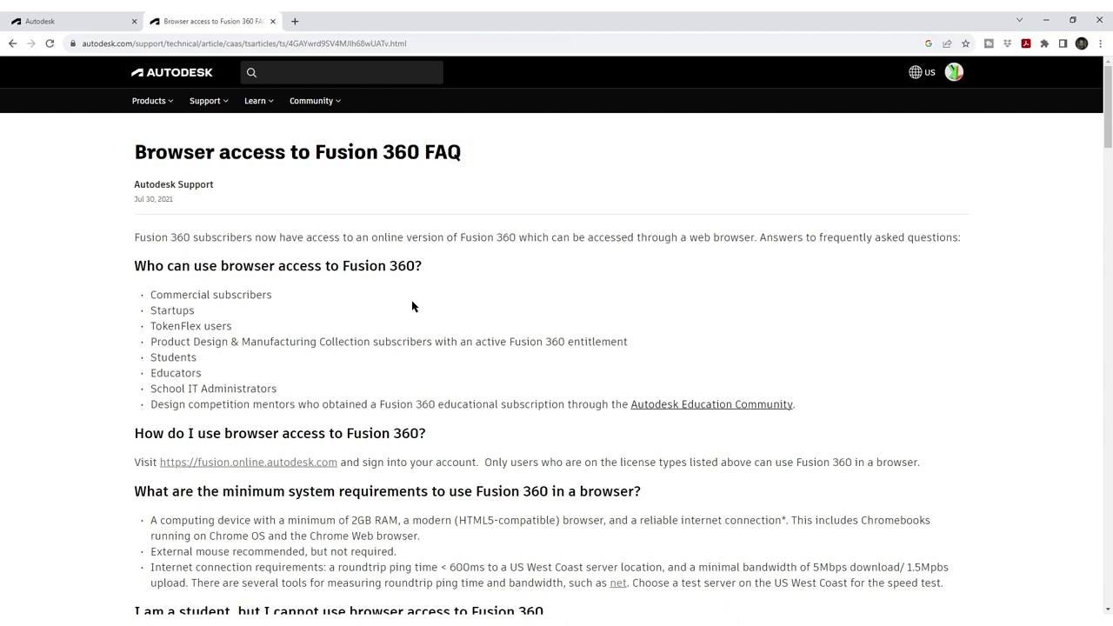
{"action": "scroll", "coordinate": [345, 304], "scroll_direction": "down", "scroll_amount": 1}
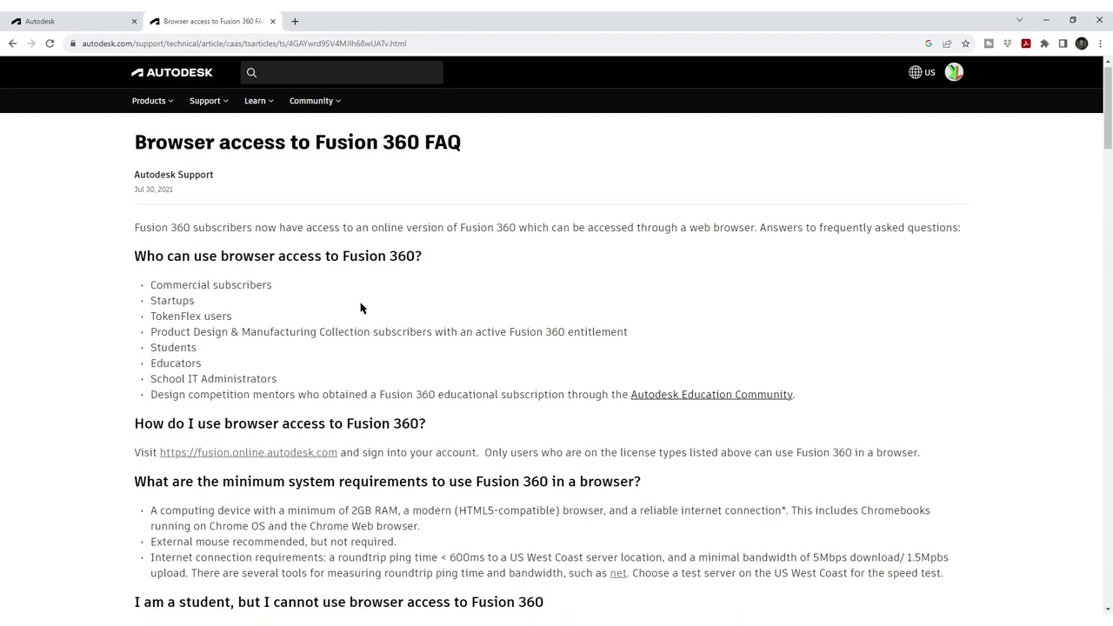
{"action": "scroll", "coordinate": [334, 261], "scroll_direction": "up", "scroll_amount": 1}
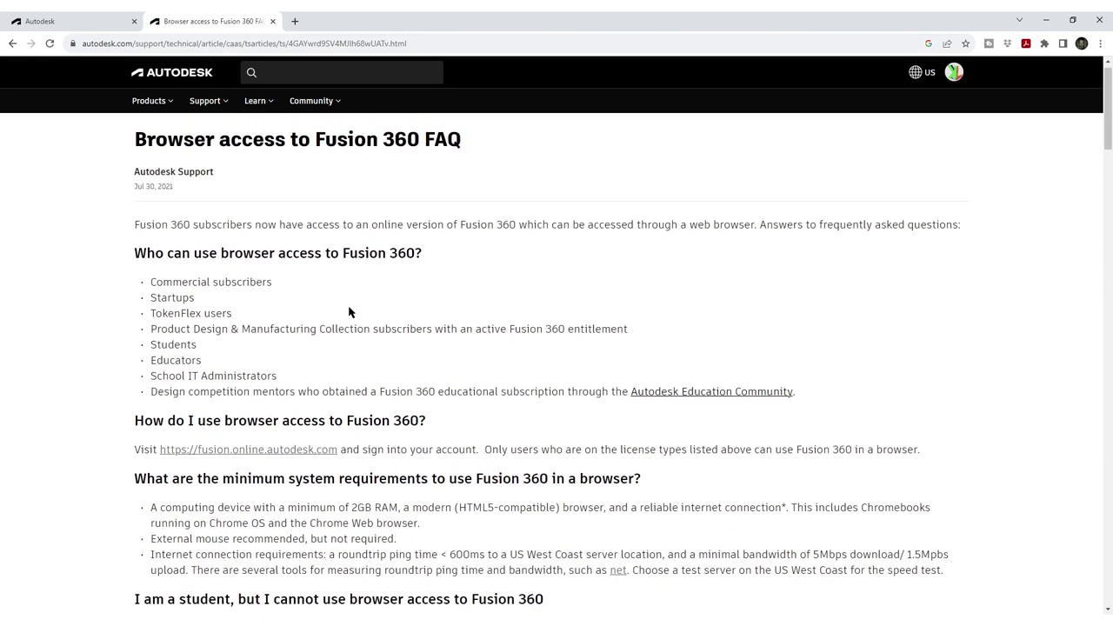
{"action": "scroll", "coordinate": [344, 313], "scroll_direction": "down", "scroll_amount": 3}
{"action": "scroll", "coordinate": [345, 318], "scroll_direction": "down", "scroll_amount": 3}
{"action": "scroll", "coordinate": [342, 322], "scroll_direction": "down", "scroll_amount": 1}
{"action": "scroll", "coordinate": [339, 323], "scroll_direction": "down", "scroll_amount": 1}
{"action": "scroll", "coordinate": [286, 373], "scroll_direction": "up", "scroll_amount": 1}
{"action": "scroll", "coordinate": [286, 372], "scroll_direction": "down", "scroll_amount": 1}
{"action": "scroll", "coordinate": [285, 372], "scroll_direction": "down", "scroll_amount": 2}
{"action": "scroll", "coordinate": [284, 372], "scroll_direction": "down", "scroll_amount": 2}
{"action": "scroll", "coordinate": [286, 369], "scroll_direction": "down", "scroll_amount": 1}
{"action": "scroll", "coordinate": [296, 361], "scroll_direction": "down", "scroll_amount": 1}
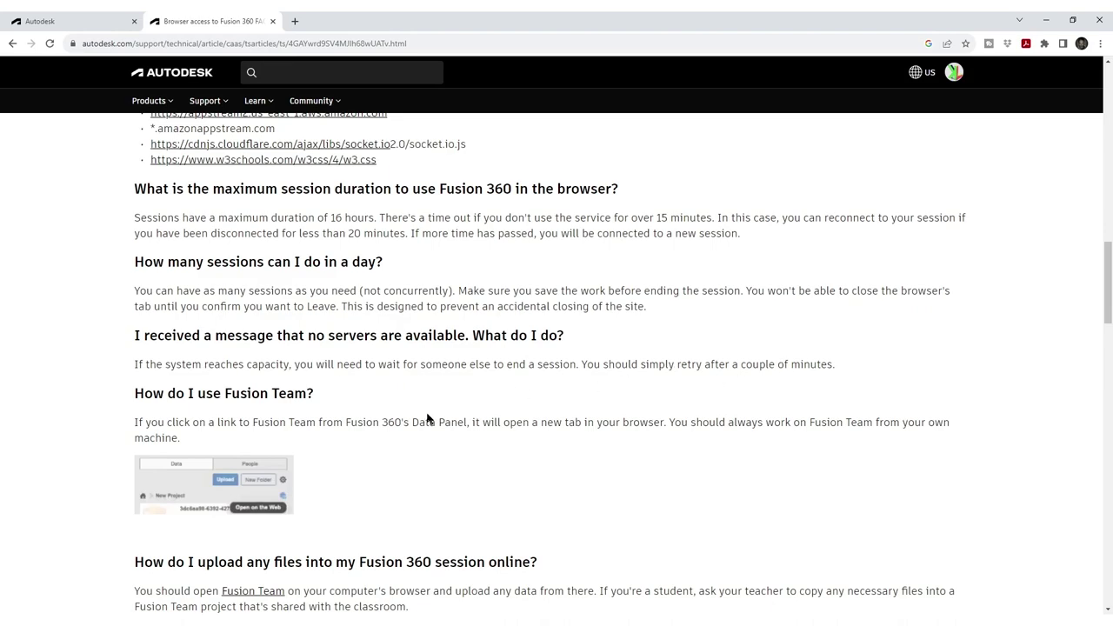
{"action": "scroll", "coordinate": [426, 419], "scroll_direction": "up", "scroll_amount": 3}
{"action": "scroll", "coordinate": [422, 413], "scroll_direction": "up", "scroll_amount": 4}
{"action": "scroll", "coordinate": [420, 404], "scroll_direction": "up", "scroll_amount": 6}
{"action": "scroll", "coordinate": [417, 396], "scroll_direction": "up", "scroll_amount": 2}
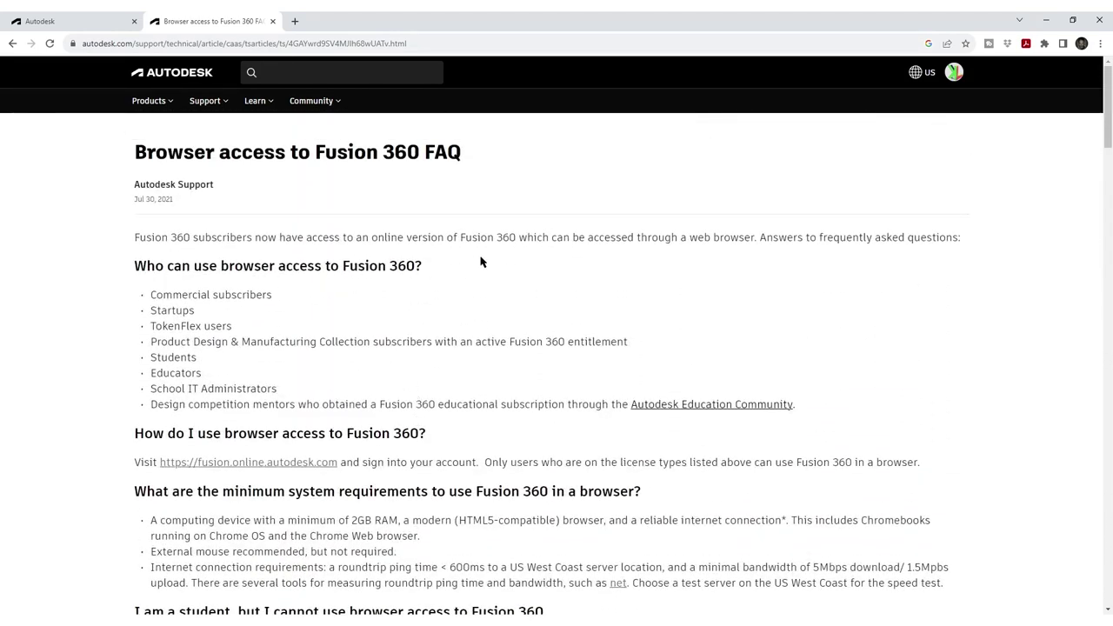
Return to the Fusion 360 egg model and orbit it to see its top and back.
{"action": "key", "text": "ctrl+Tab"}
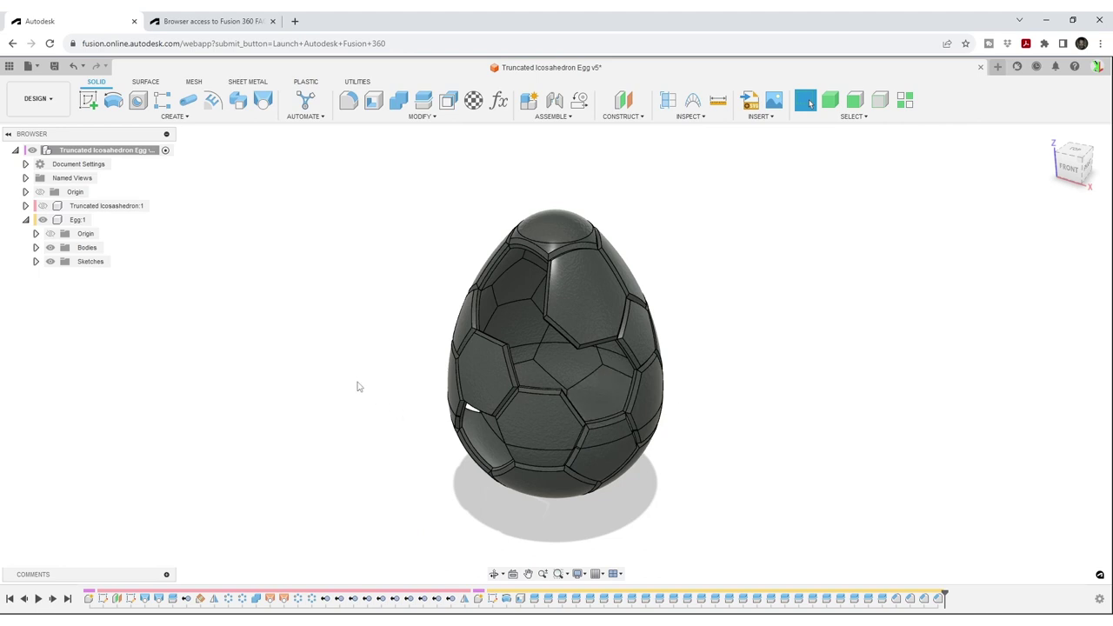
{"action": "middle_click_drag", "start_coordinate": [360, 386], "coordinate": [435, 345], "text": "shift"}
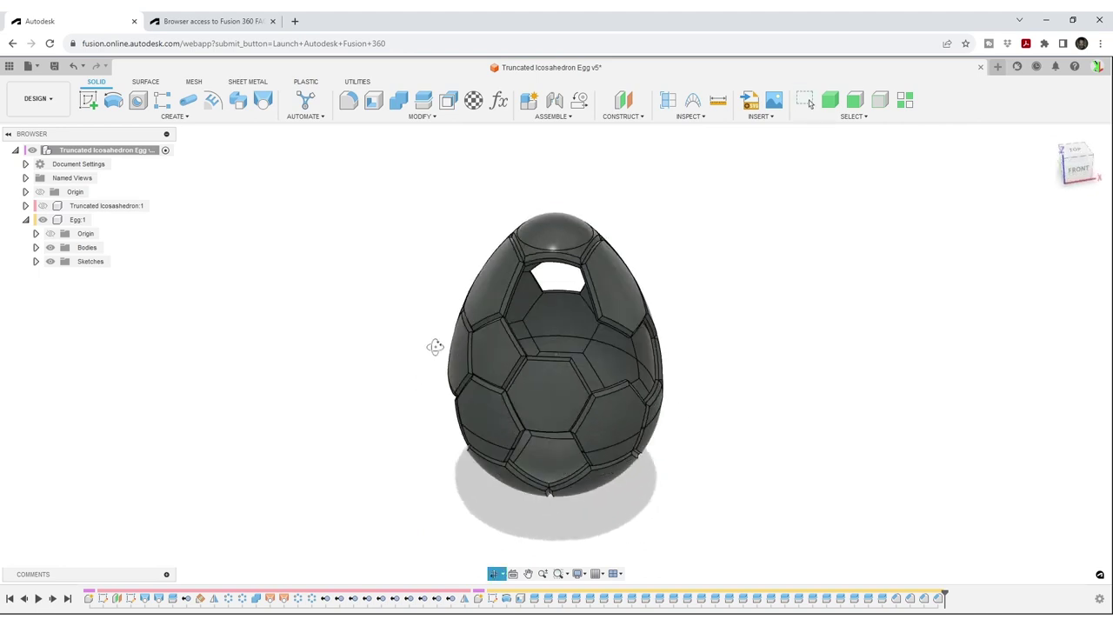
{"action": "mouse_move", "coordinate": [436, 345]}
{"action": "middle_mouse_down", "text": "shift"}
{"action": "mouse_move", "coordinate": [556, 348]}
{"action": "mouse_move", "coordinate": [397, 349]}
{"action": "middle_mouse_up", "text": "shift"}
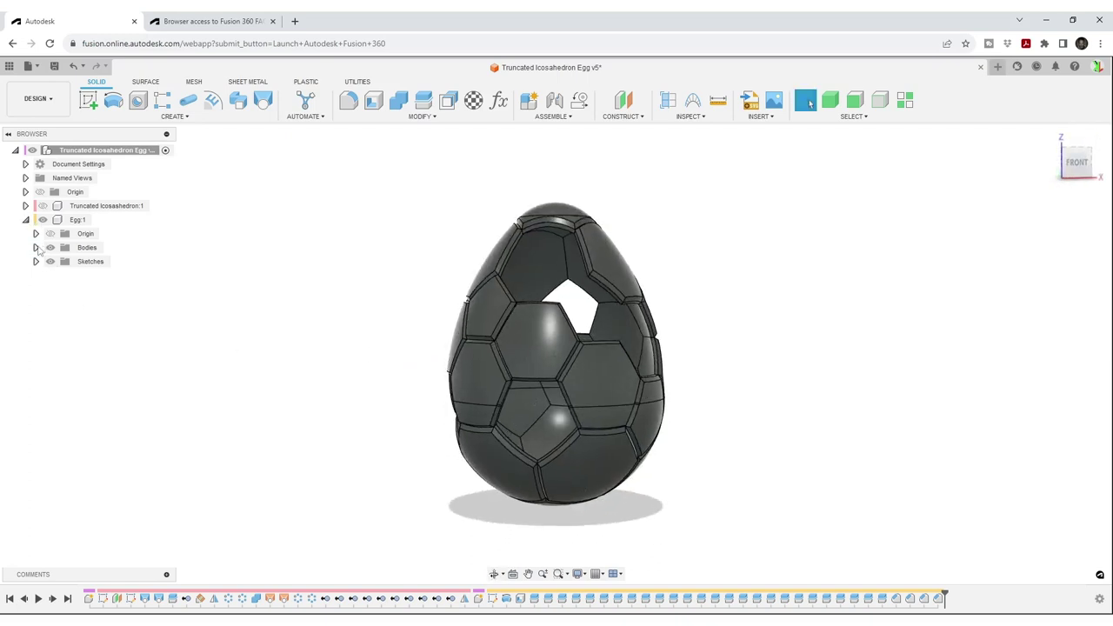
Expand Bodies in the Browser and hide the Body9 panel.
{"action": "left_click", "coordinate": [36, 248]}
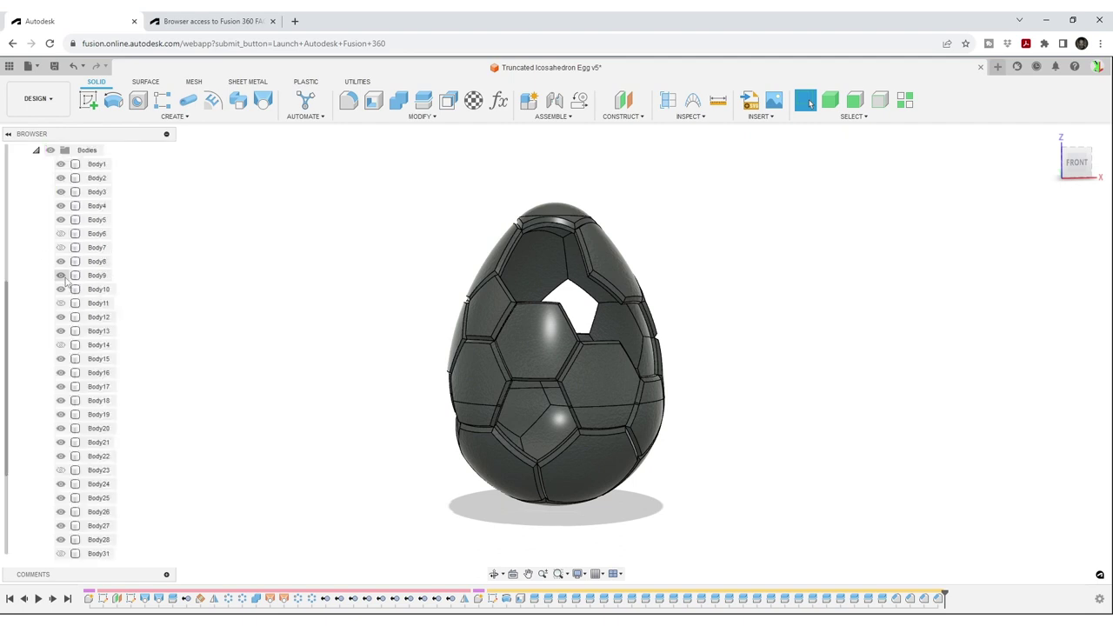
{"action": "left_click", "coordinate": [61, 274]}
{"action": "left_click", "coordinate": [61, 274]}
{"action": "left_click", "coordinate": [61, 289]}
Make all hidden bodies visible again and orbit the egg from the right-side view.
{"action": "right_click", "coordinate": [87, 150]}
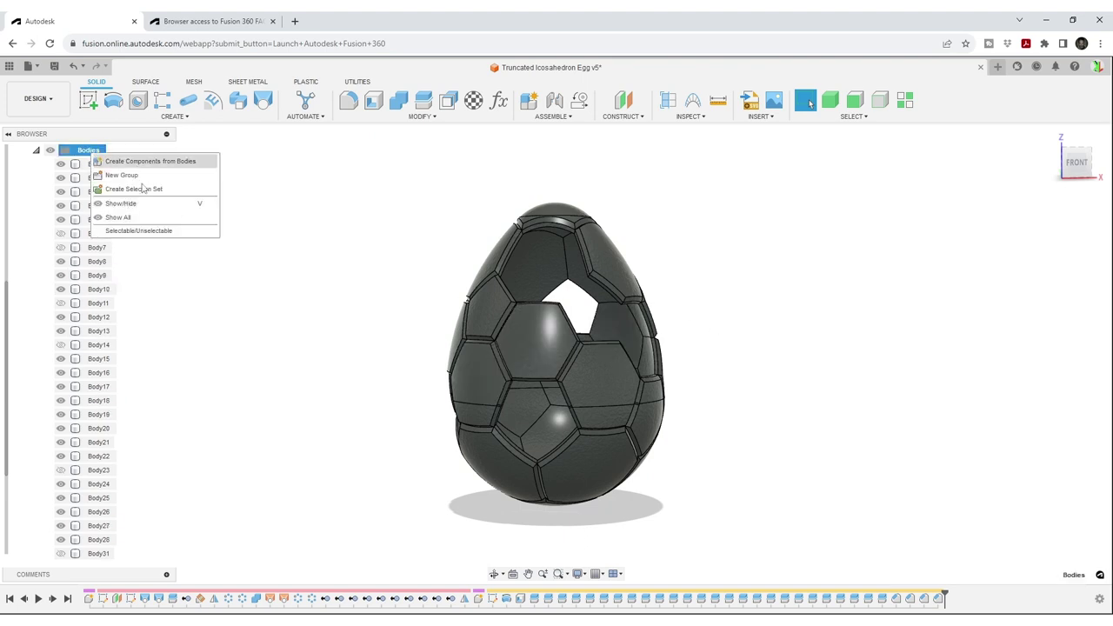
{"action": "left_click", "coordinate": [141, 221]}
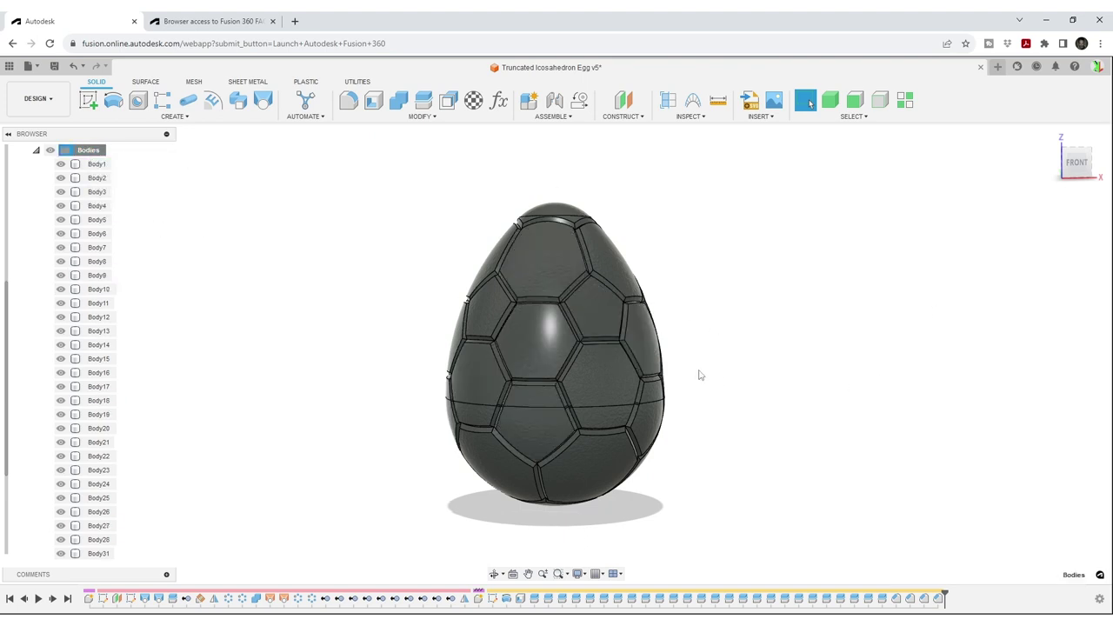
{"action": "middle_click_drag", "start_coordinate": [705, 382], "coordinate": [695, 409], "text": "shift"}
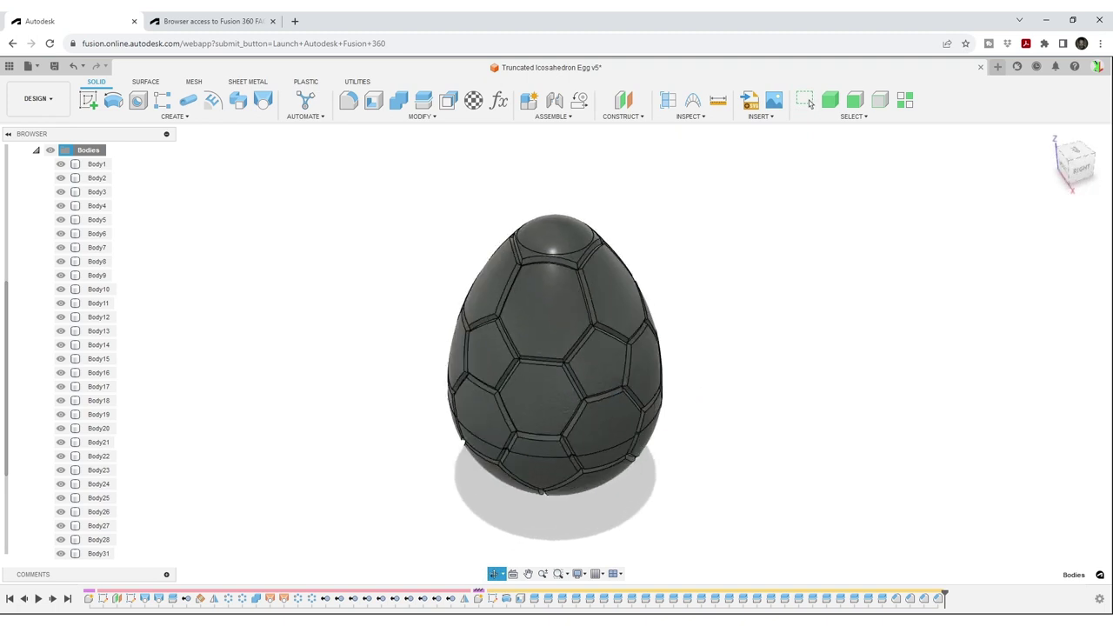
{"action": "key", "text": "F5"}
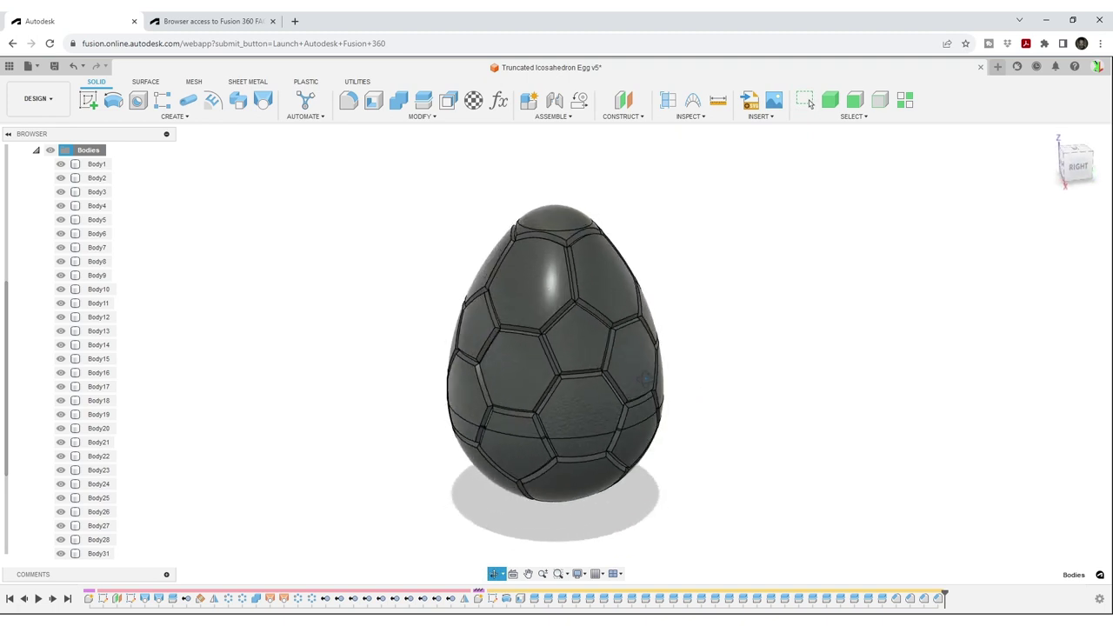
{"action": "middle_click_drag", "start_coordinate": [645, 378], "coordinate": [665, 373], "text": "shift"}
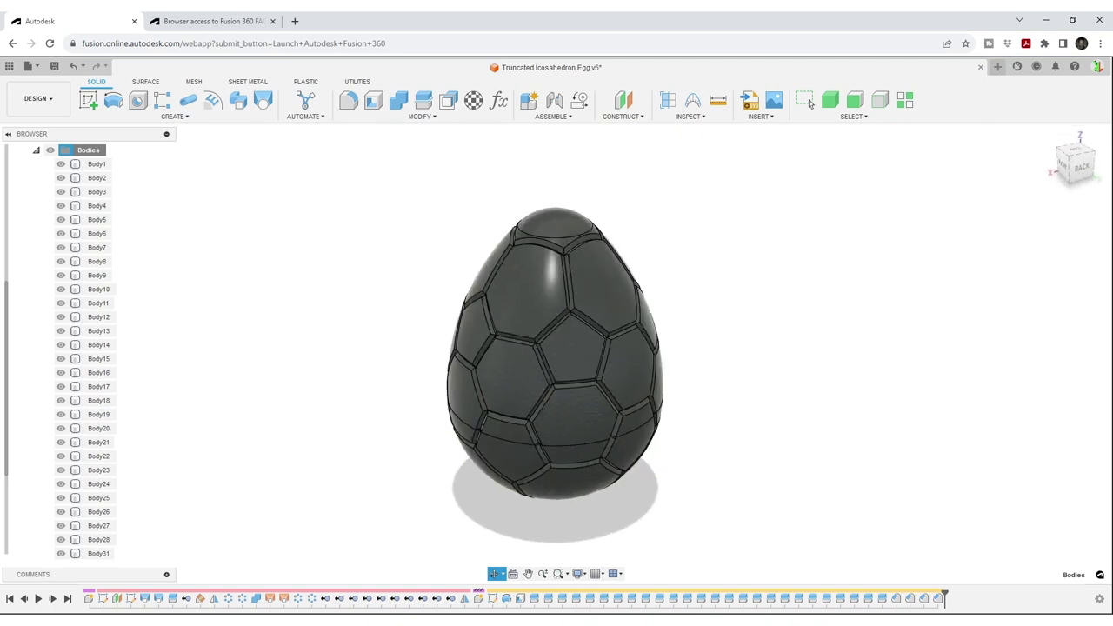
Hide Body6, Body8, Body14, Body20 and Body24, look through the openings, then collapse Bodies.
{"action": "left_click", "coordinate": [806, 101]}
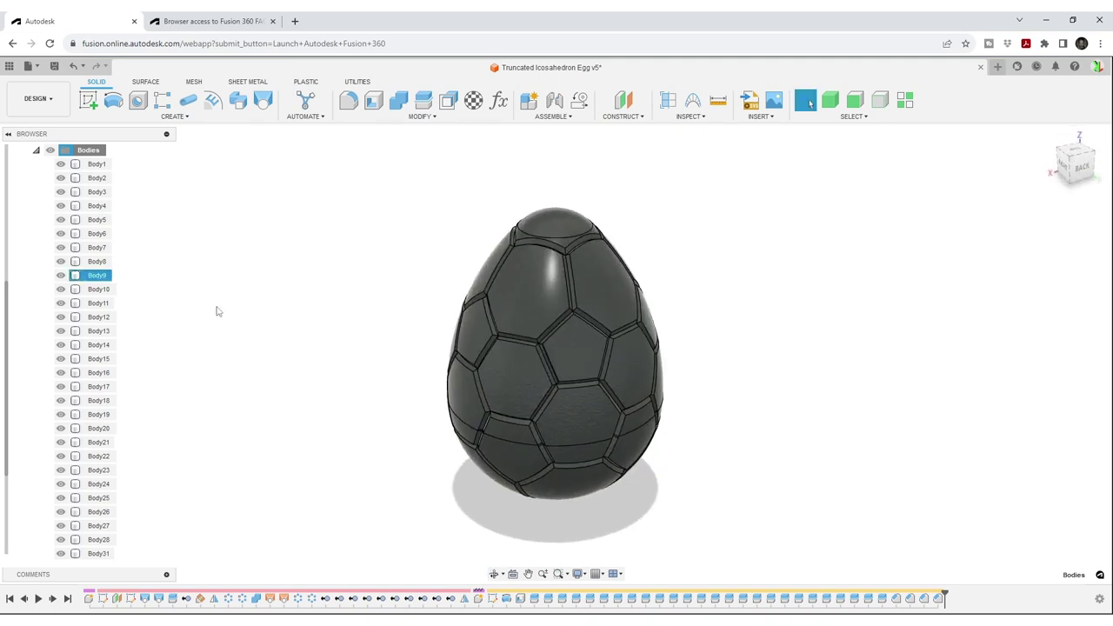
{"action": "left_click", "coordinate": [61, 260]}
{"action": "left_click", "coordinate": [60, 233]}
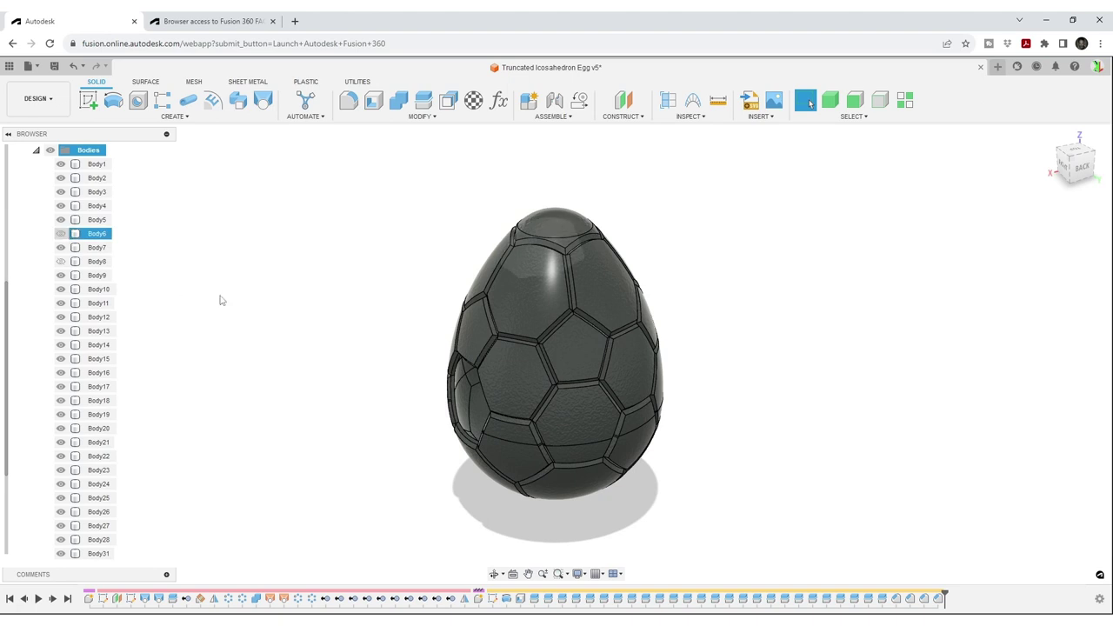
{"action": "left_click", "coordinate": [61, 344]}
{"action": "left_click", "coordinate": [61, 428]}
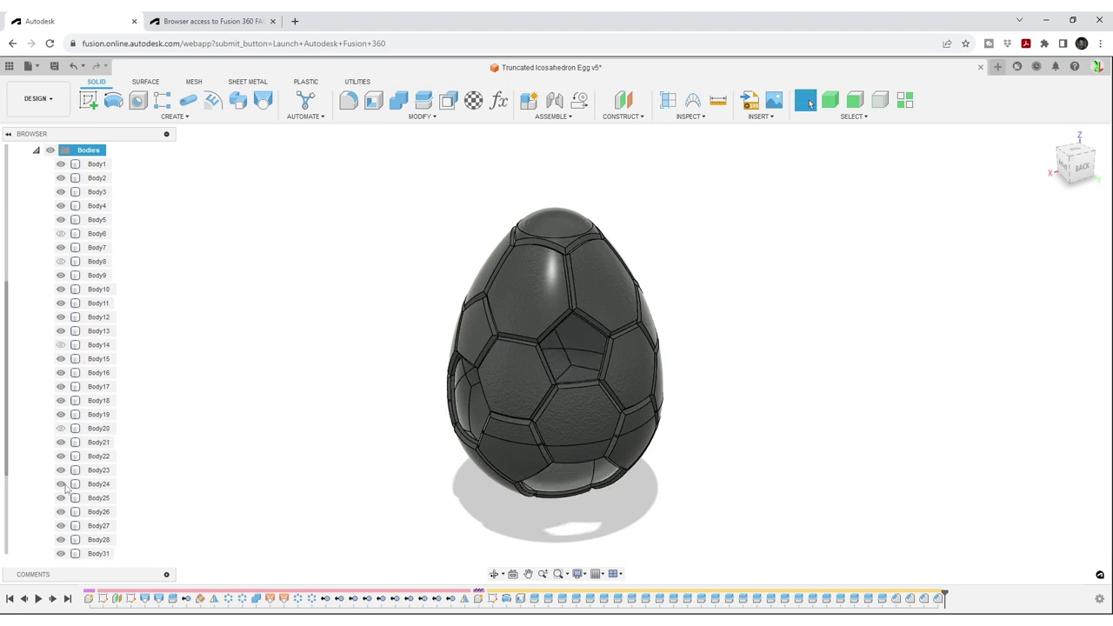
{"action": "left_click", "coordinate": [61, 484]}
{"action": "mouse_move", "coordinate": [424, 430]}
{"action": "middle_mouse_down", "text": "shift"}
{"action": "mouse_move", "coordinate": [427, 345]}
{"action": "mouse_move", "coordinate": [434, 361]}
{"action": "mouse_move", "coordinate": [665, 411]}
{"action": "mouse_move", "coordinate": [487, 400]}
{"action": "middle_mouse_up", "text": "shift"}
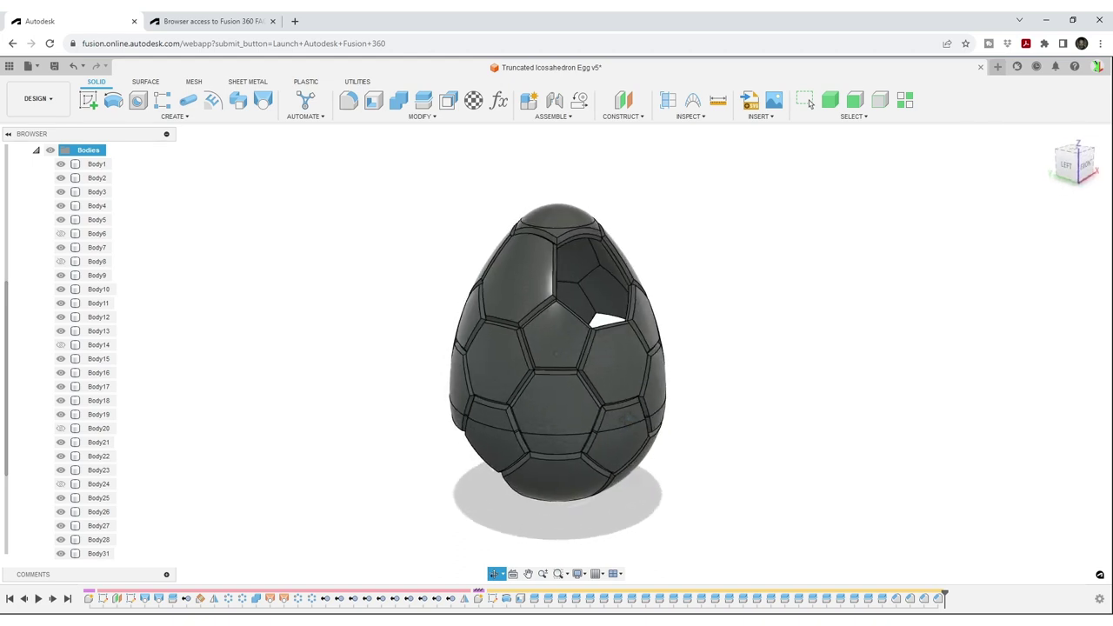
{"action": "left_click", "coordinate": [37, 149]}
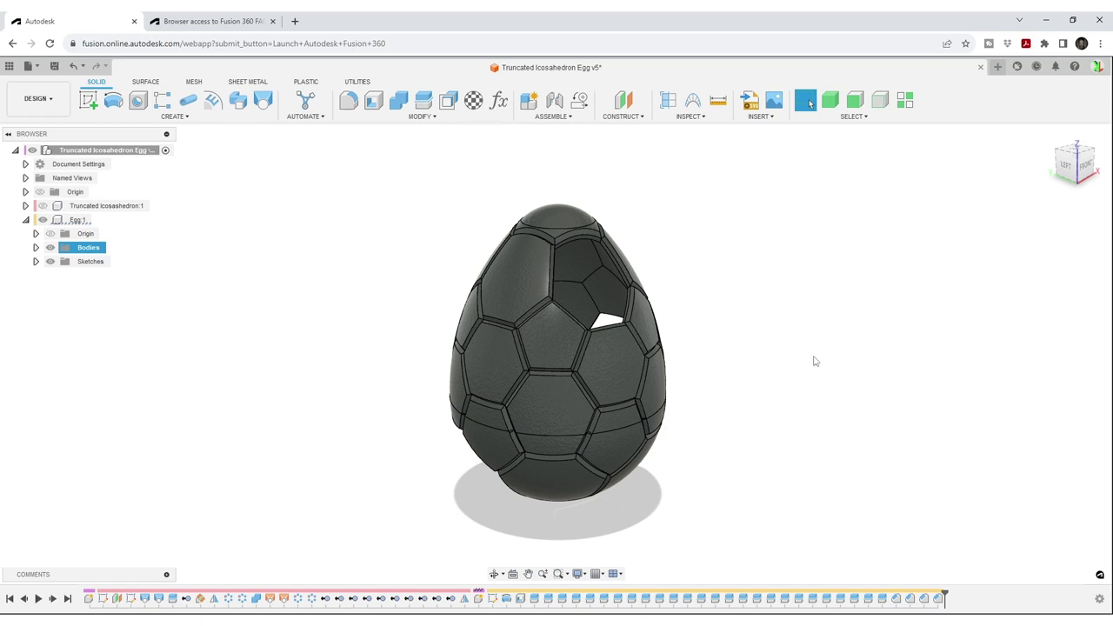
Open Preferences from the account menu, review General > Design, then return to General.
{"action": "left_click", "coordinate": [1097, 67]}
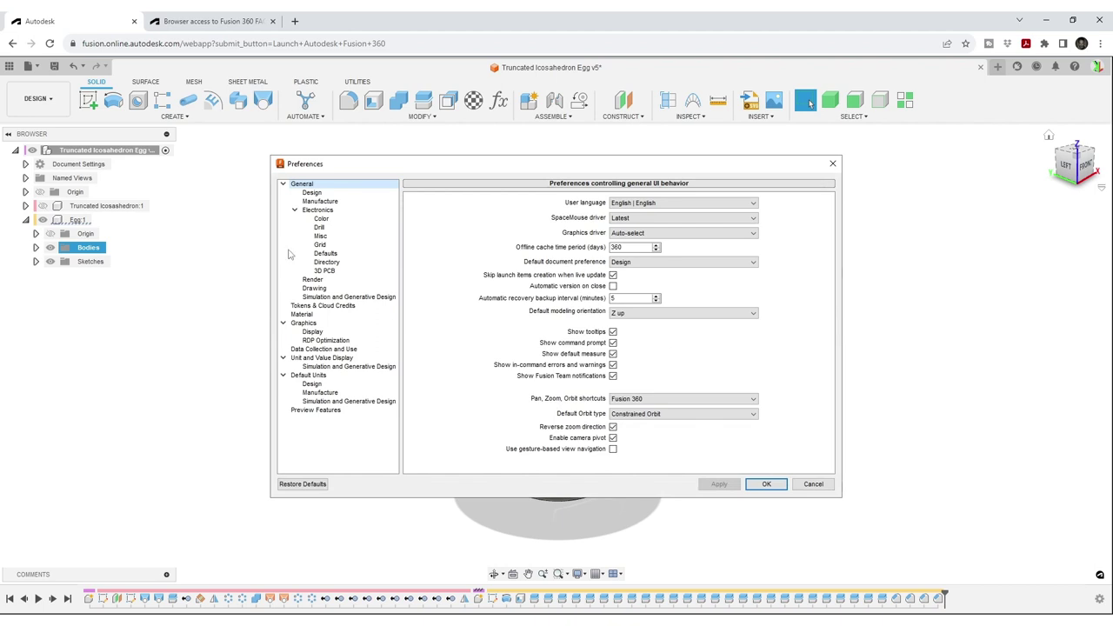
{"action": "left_click", "coordinate": [309, 194]}
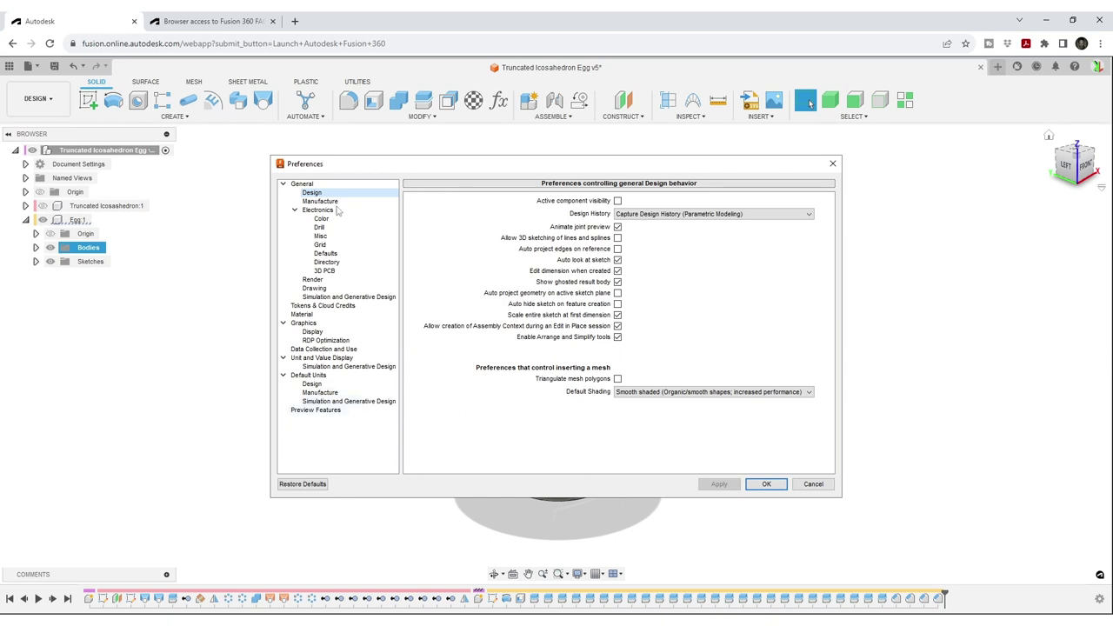
{"action": "left_click", "coordinate": [317, 186]}
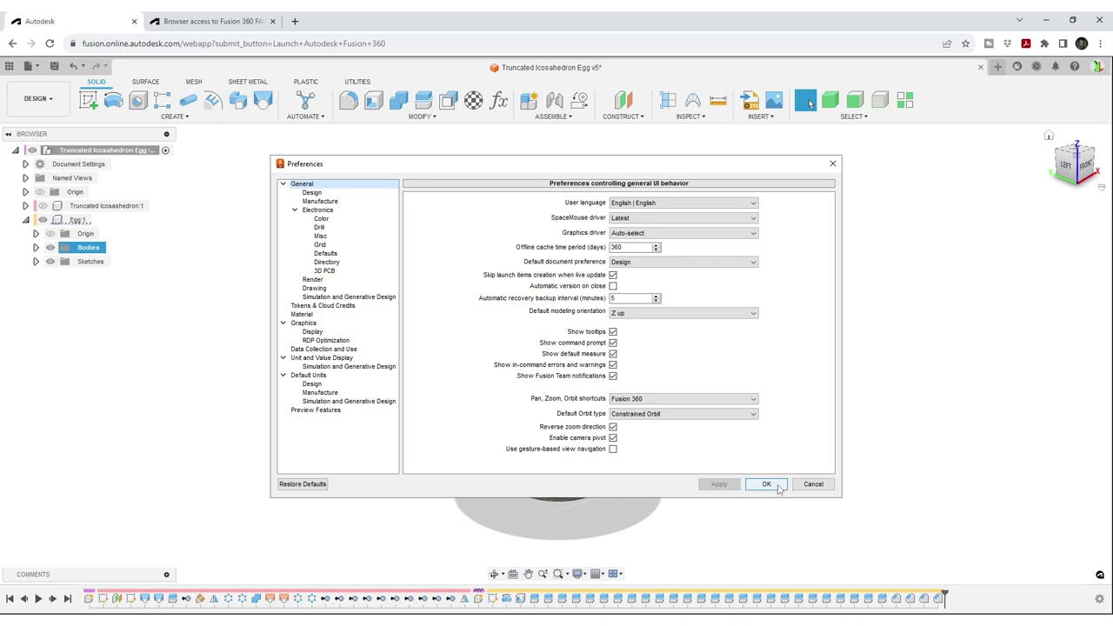
Close Preferences with OK and zoom in and out on the egg.
{"action": "left_click", "coordinate": [765, 485]}
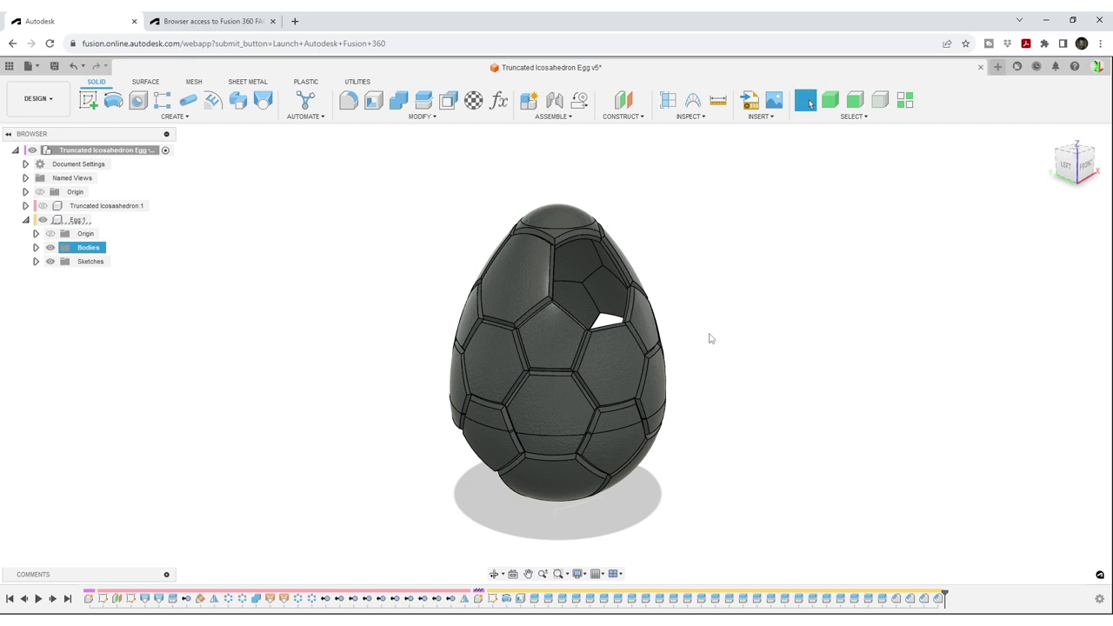
{"action": "scroll", "coordinate": [708, 338], "scroll_direction": "down", "scroll_amount": 5}
{"action": "scroll", "coordinate": [709, 338], "scroll_direction": "down", "scroll_amount": 5}
{"action": "scroll", "coordinate": [709, 338], "scroll_direction": "down", "scroll_amount": 2}
{"action": "scroll", "coordinate": [706, 337], "scroll_direction": "up", "scroll_amount": 3}
{"action": "scroll", "coordinate": [709, 338], "scroll_direction": "up", "scroll_amount": 3}
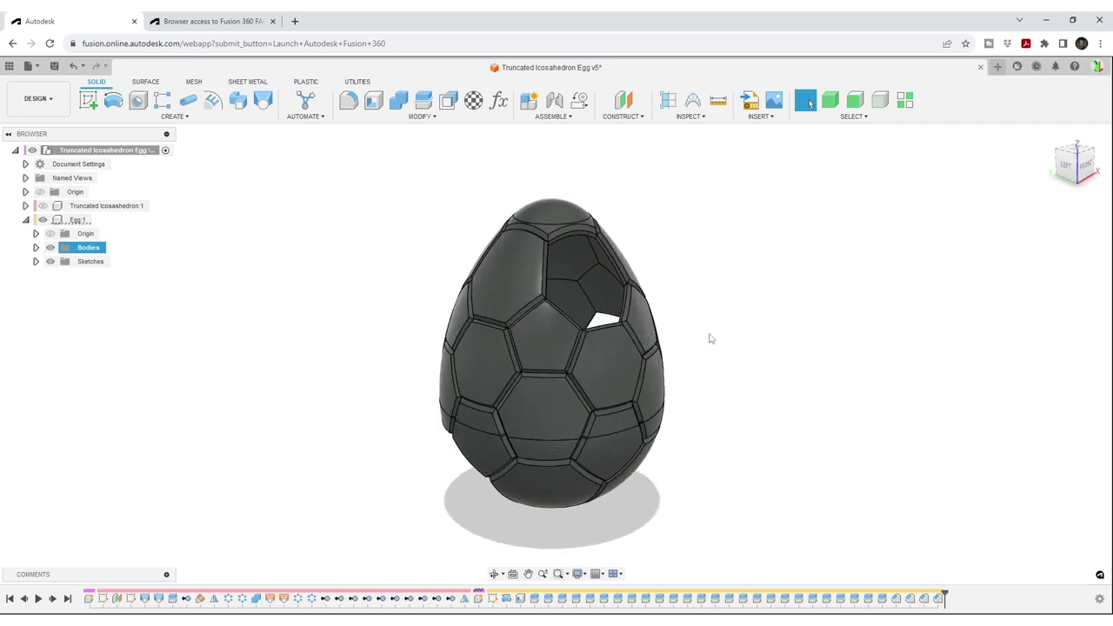
{"action": "scroll", "coordinate": [709, 339], "scroll_direction": "up", "scroll_amount": 1}
{"action": "scroll", "coordinate": [709, 339], "scroll_direction": "up", "scroll_amount": 3}
{"action": "scroll", "coordinate": [709, 338], "scroll_direction": "up", "scroll_amount": 3}
{"action": "scroll", "coordinate": [709, 338], "scroll_direction": "up", "scroll_amount": 1}
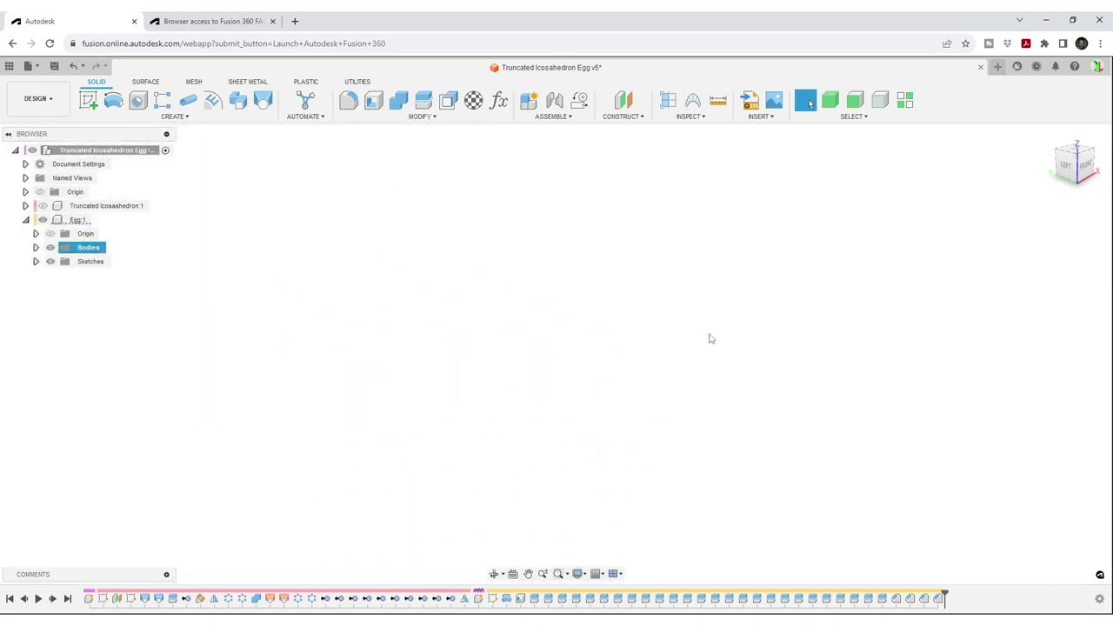
{"action": "scroll", "coordinate": [709, 338], "scroll_direction": "down", "scroll_amount": 2}
{"action": "scroll", "coordinate": [709, 338], "scroll_direction": "down", "scroll_amount": 3}
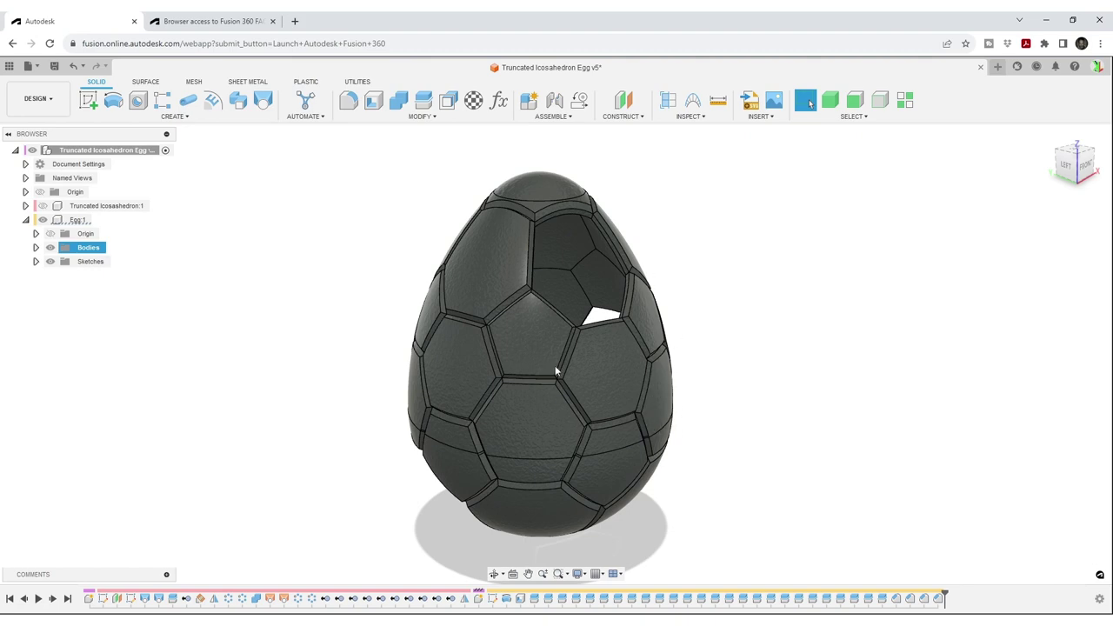
Orbit the egg to a new angle and fit it back into view with F6.
{"action": "mouse_move", "coordinate": [690, 403]}
{"action": "middle_mouse_down", "text": "shift"}
{"action": "mouse_move", "coordinate": [609, 409]}
{"action": "mouse_move", "coordinate": [744, 403]}
{"action": "mouse_move", "coordinate": [728, 335]}
{"action": "mouse_move", "coordinate": [706, 401]}
{"action": "mouse_move", "coordinate": [774, 395]}
{"action": "mouse_move", "coordinate": [390, 397]}
{"action": "mouse_move", "coordinate": [384, 409]}
{"action": "mouse_move", "coordinate": [348, 382]}
{"action": "middle_mouse_up", "text": "shift"}
{"action": "scroll", "coordinate": [266, 321], "scroll_direction": "up", "scroll_amount": 5}
{"action": "scroll", "coordinate": [247, 287], "scroll_direction": "up", "scroll_amount": 5}
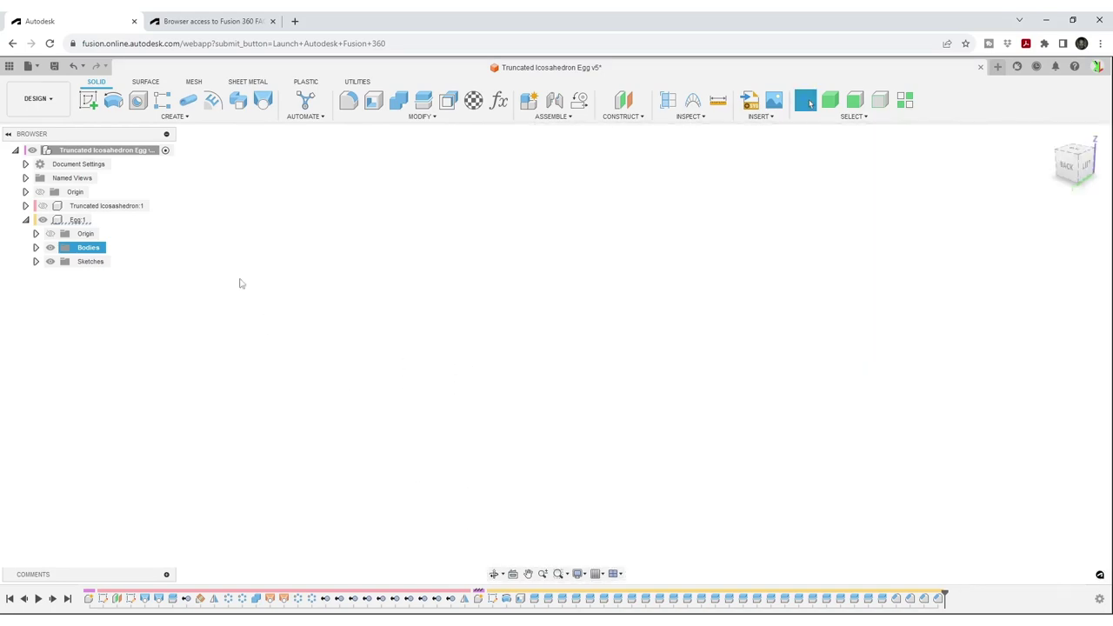
{"action": "key", "text": "F6"}
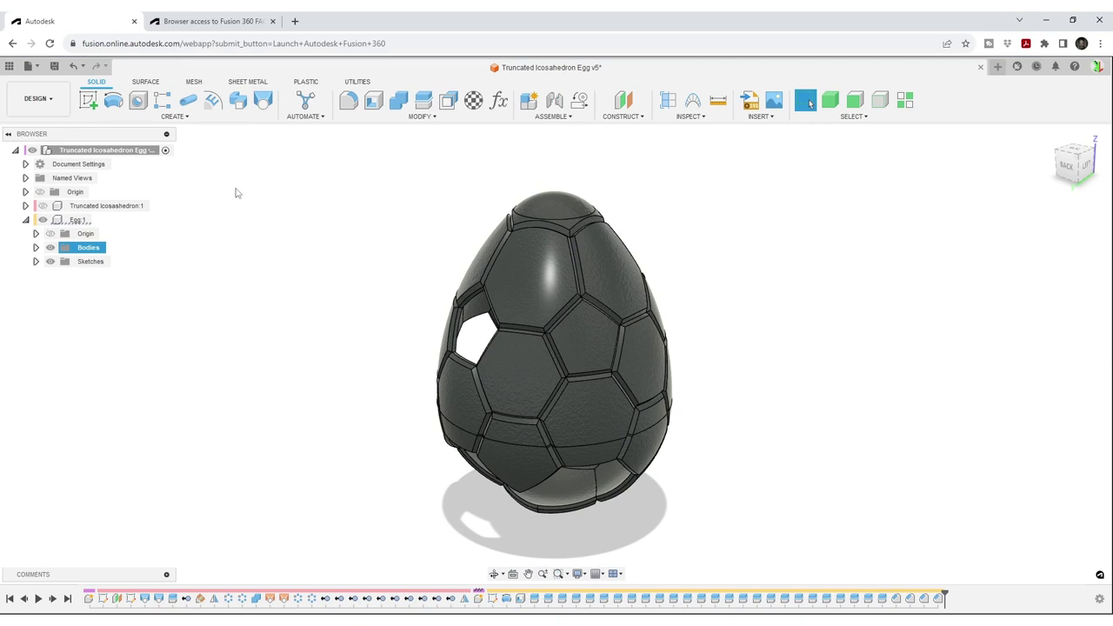
{"action": "left_click", "coordinate": [174, 116]}
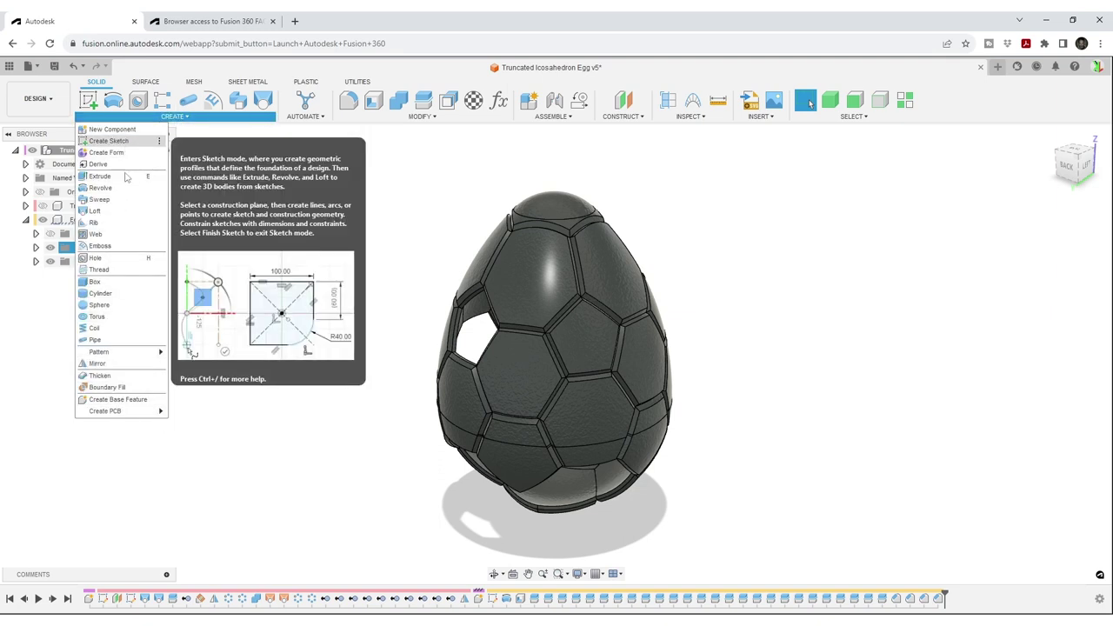
{"action": "left_click", "coordinate": [362, 237]}
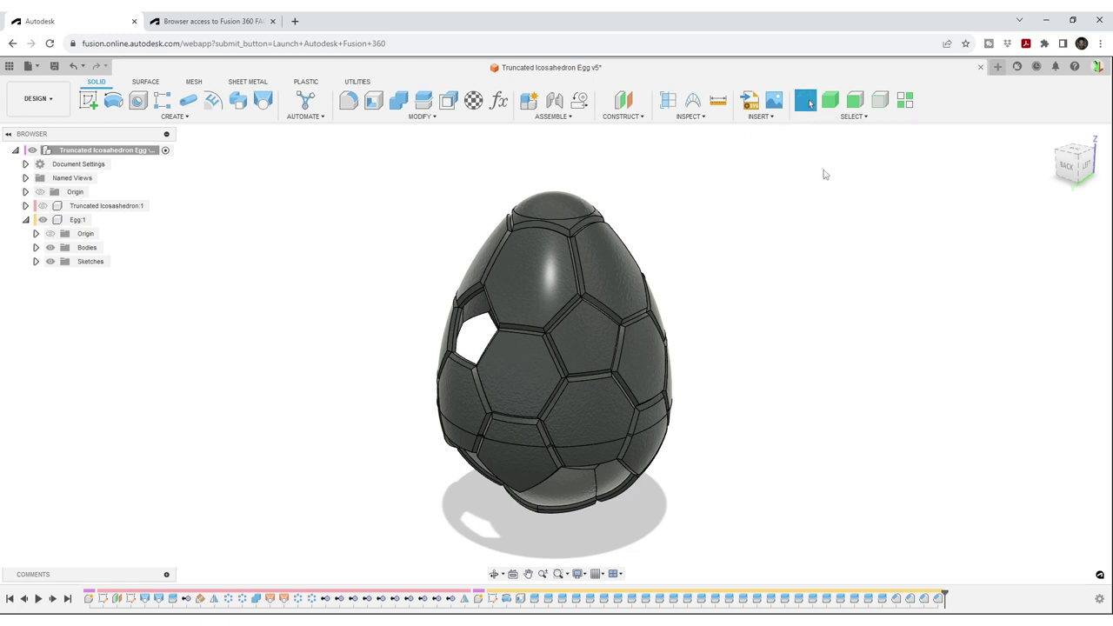
Switch to window selection and orbit the egg displayed as a wireframe.
{"action": "key", "text": "2"}
{"action": "key", "text": "1"}
{"action": "key", "text": "ctrl+7"}
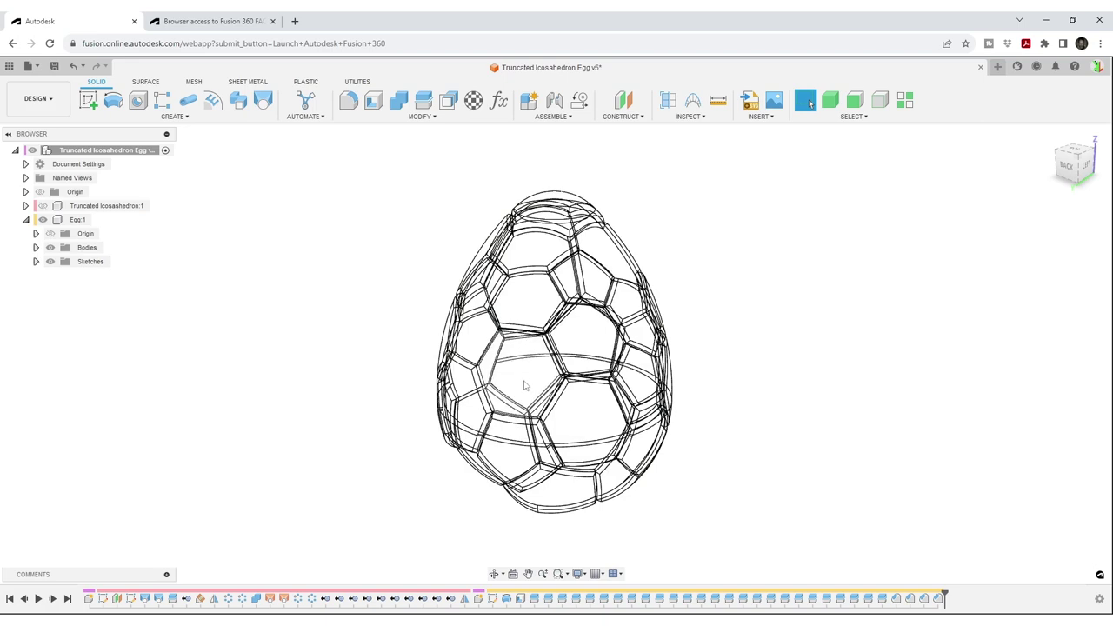
{"action": "middle_click_drag", "start_coordinate": [522, 383], "coordinate": [674, 357], "text": "shift"}
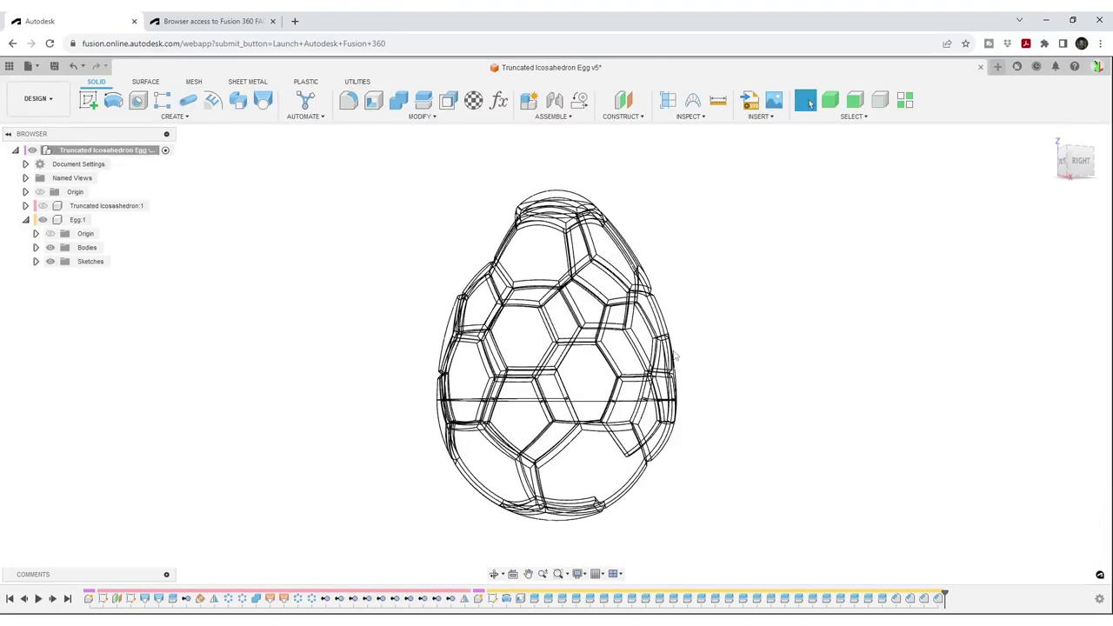
Return the egg to shaded with visible panel edges and orbit to look from above.
{"action": "key", "text": "ctrl+3"}
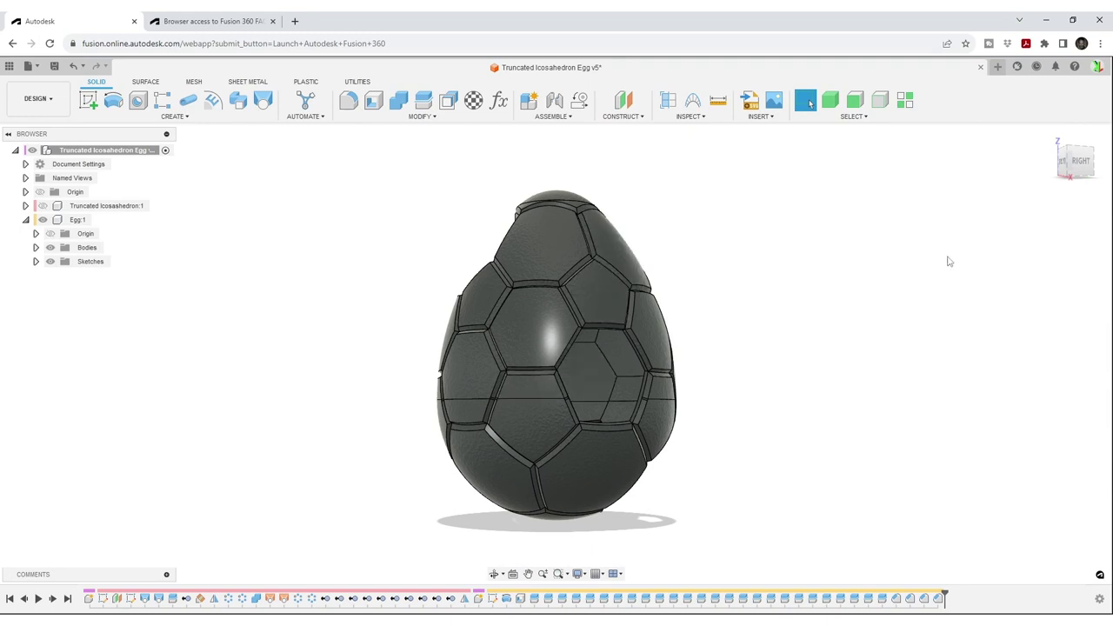
{"action": "key", "text": "ctrl+1"}
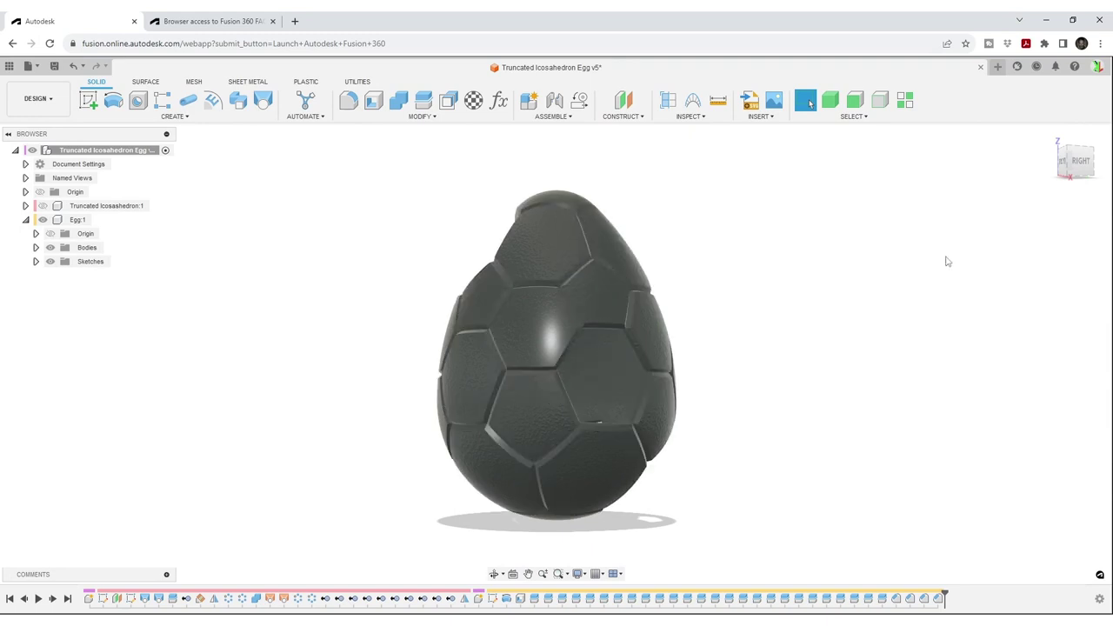
{"action": "key", "text": "ctrl+3"}
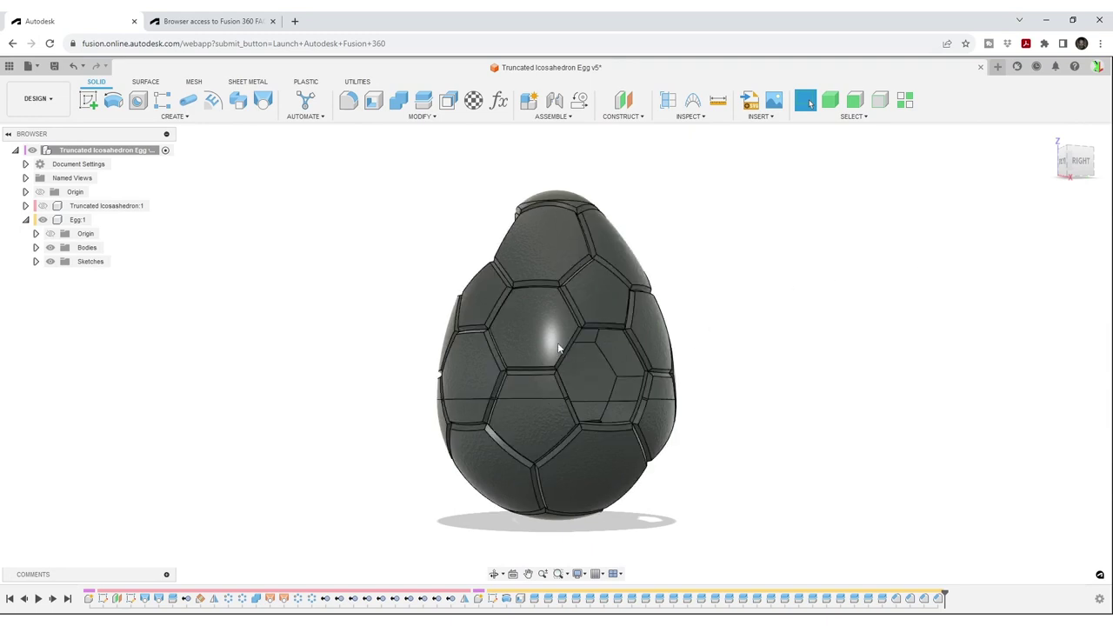
{"action": "mouse_move", "coordinate": [581, 360]}
{"action": "middle_mouse_down", "text": "shift"}
{"action": "mouse_move", "coordinate": [615, 406]}
{"action": "mouse_move", "coordinate": [668, 364]}
{"action": "middle_mouse_up", "text": "shift"}
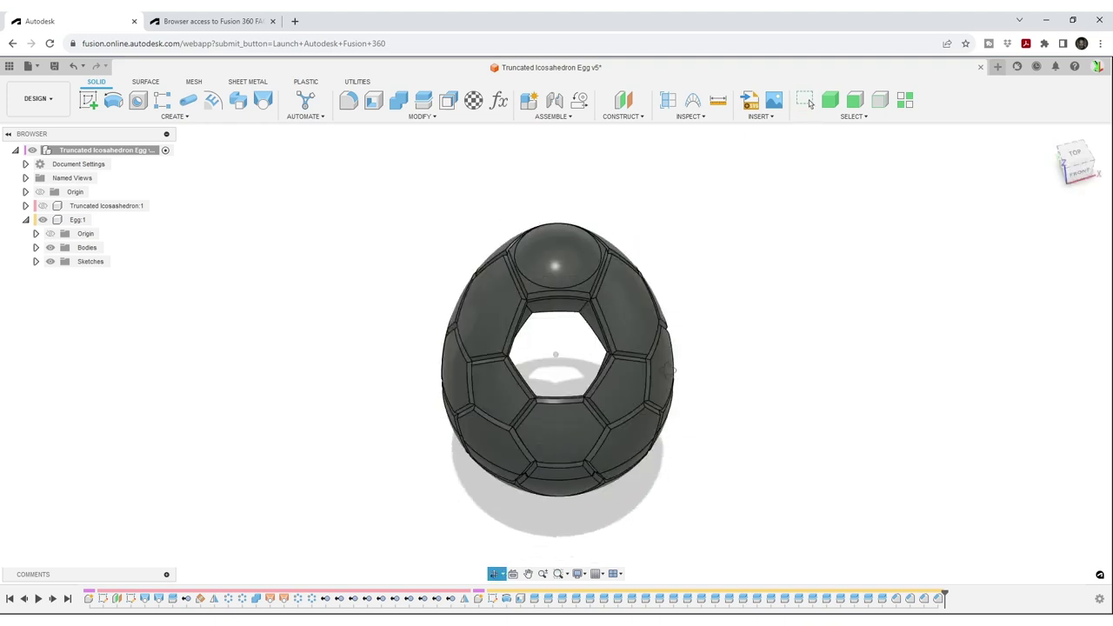
Zoom out, fit the egg with F6, orbit to its back, and open the shortcuts box with S.
{"action": "left_click", "coordinate": [809, 103]}
{"action": "scroll", "coordinate": [426, 275], "scroll_direction": "down", "scroll_amount": 5}
{"action": "scroll", "coordinate": [426, 275], "scroll_direction": "down", "scroll_amount": 5}
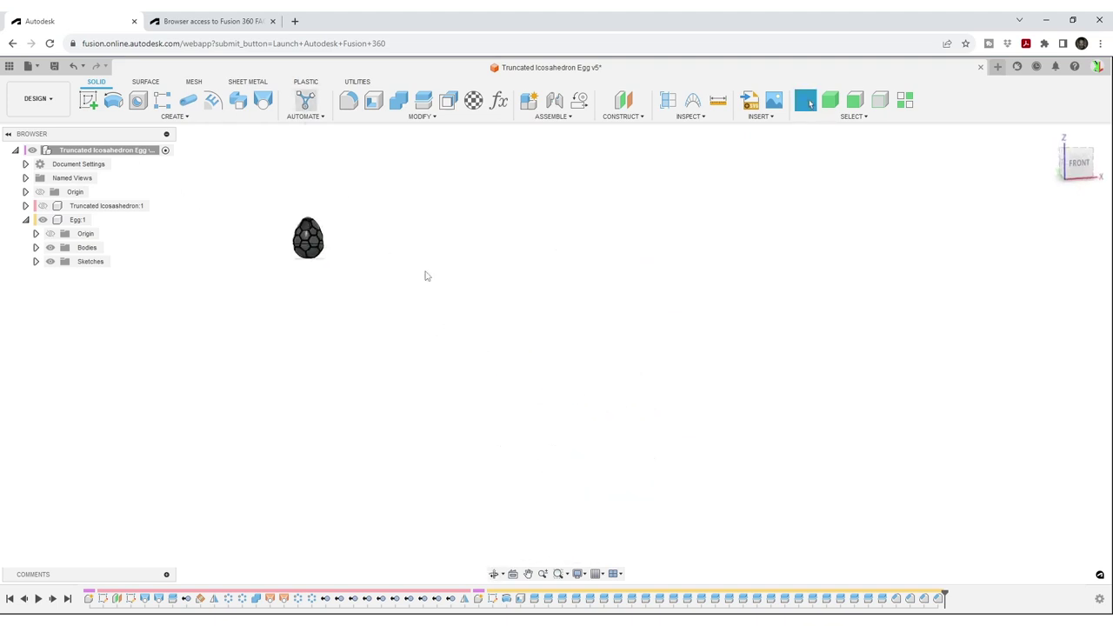
{"action": "key", "text": "F6"}
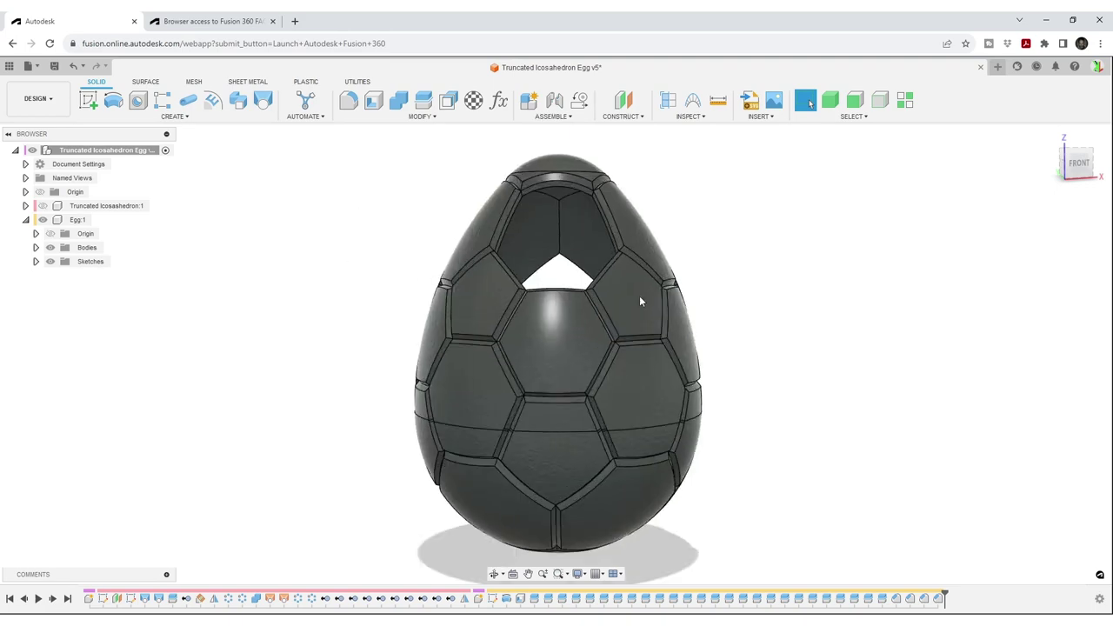
{"action": "mouse_move", "coordinate": [662, 301]}
{"action": "middle_mouse_down", "text": "shift"}
{"action": "mouse_move", "coordinate": [658, 343]}
{"action": "mouse_move", "coordinate": [459, 323]}
{"action": "mouse_move", "coordinate": [458, 333]}
{"action": "middle_mouse_up", "text": "shift"}
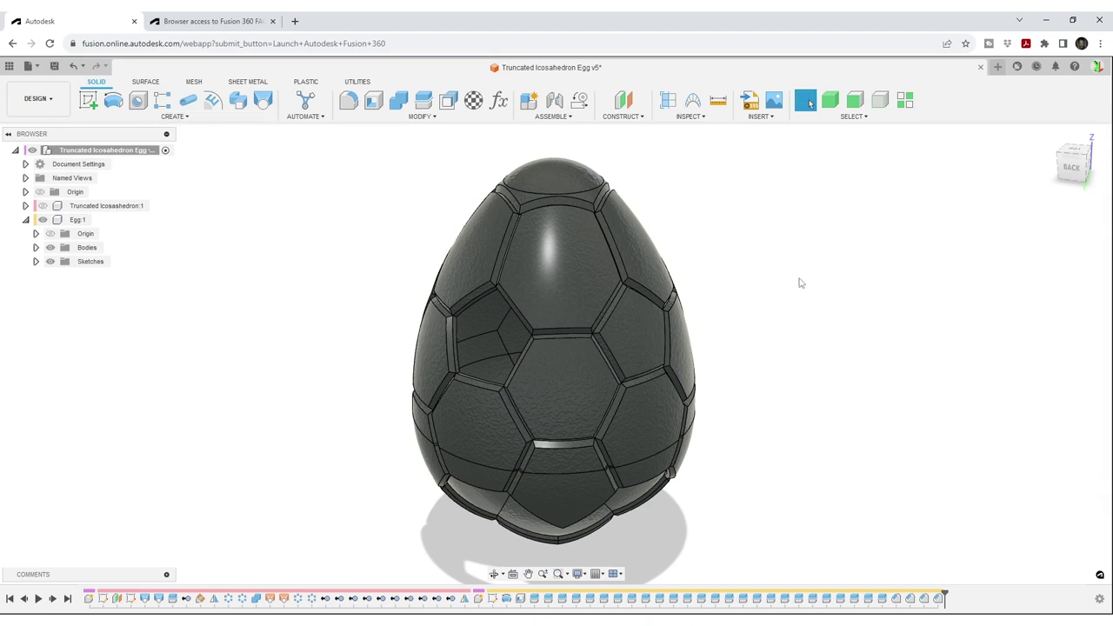
{"action": "key", "text": "s"}
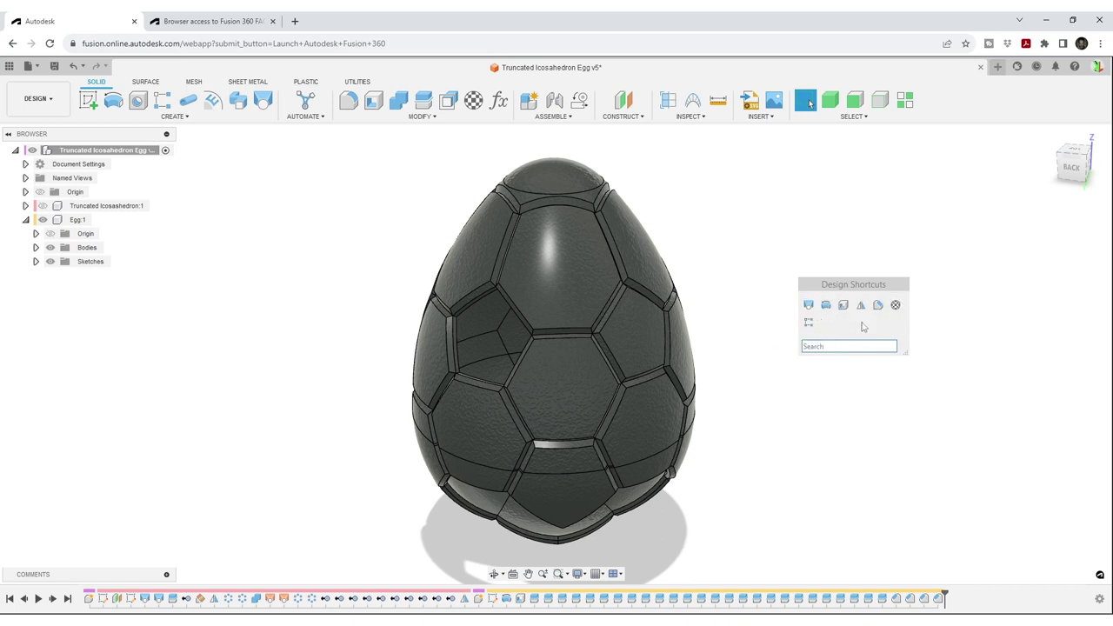
Cancel the Sweep keyboard-shortcut prompt without assigning a key.
{"action": "left_click", "coordinate": [177, 118]}
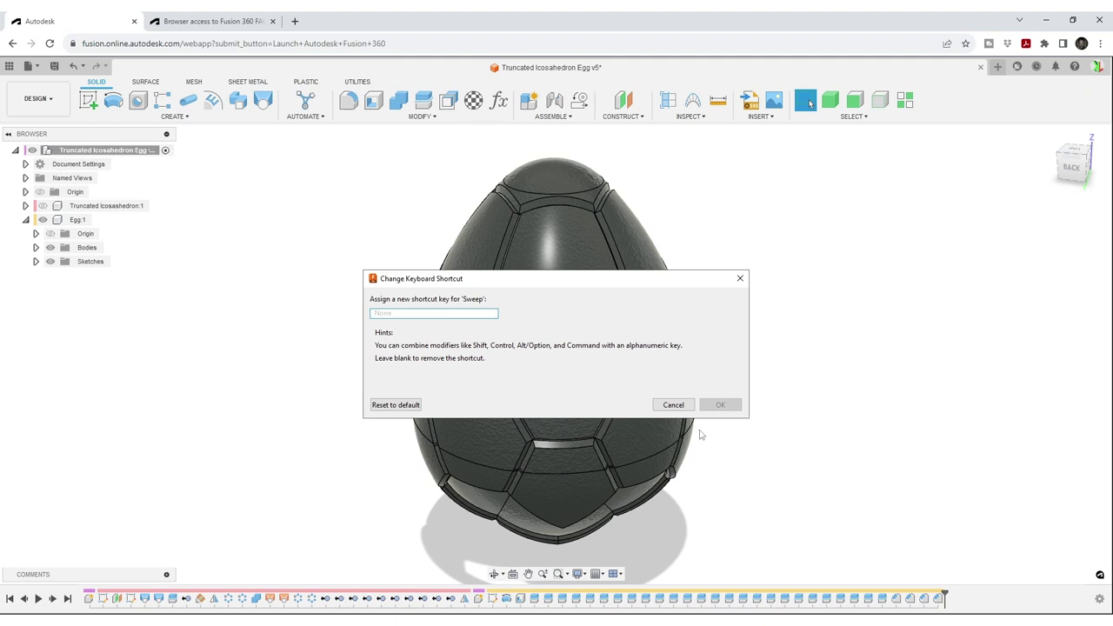
{"action": "left_click", "coordinate": [684, 407]}
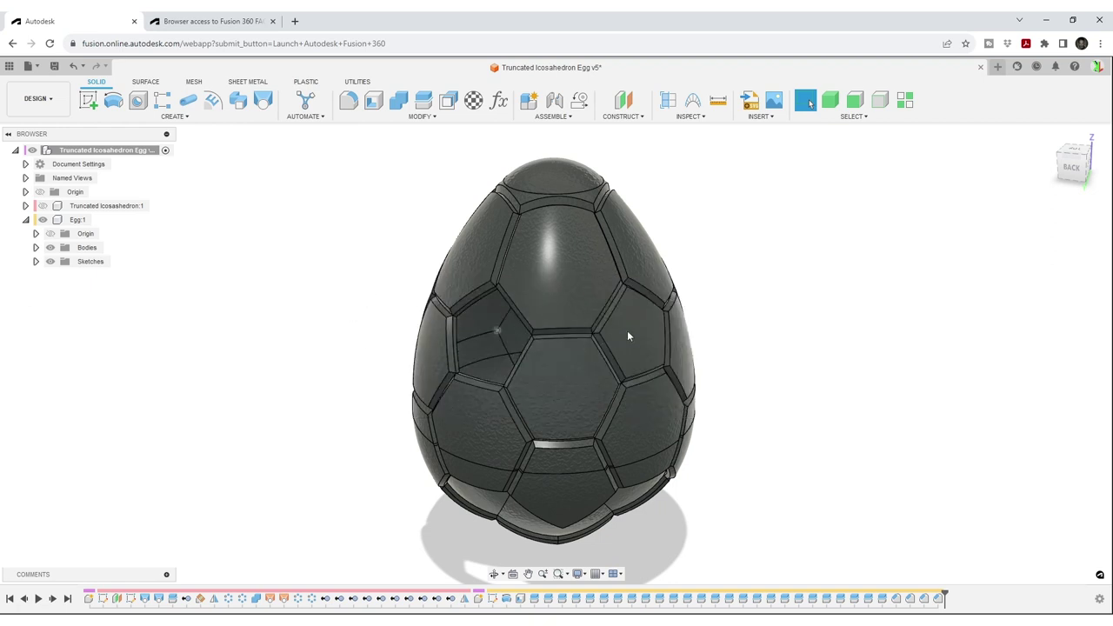
Zoom out and back in, orbit the egg from back to front, then exit orbit with Esc.
{"action": "scroll", "coordinate": [668, 351], "scroll_direction": "down", "scroll_amount": 5}
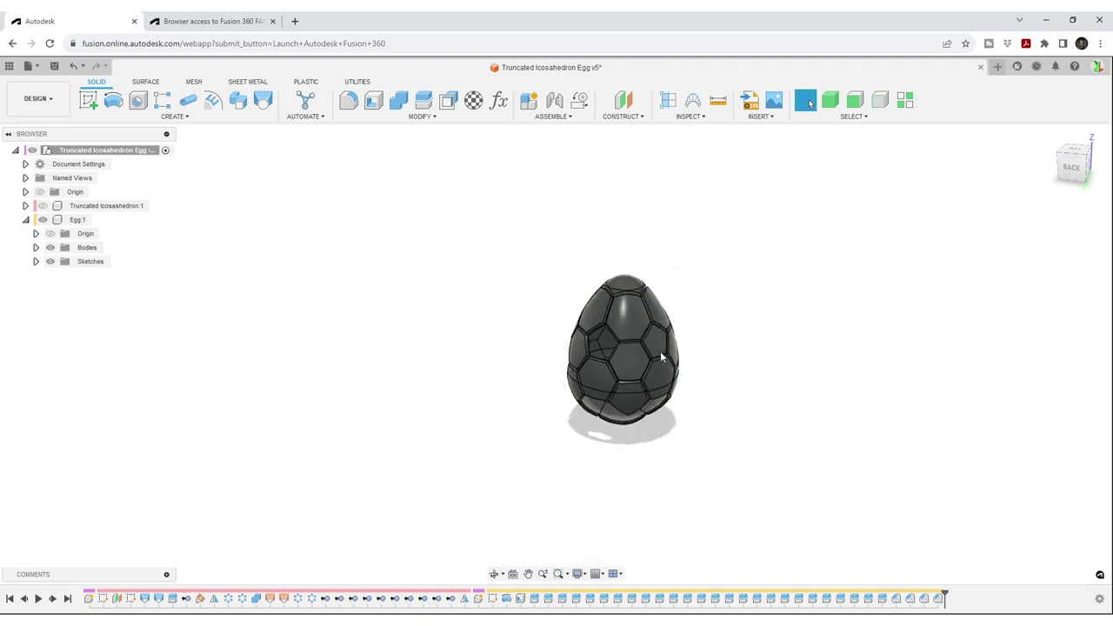
{"action": "scroll", "coordinate": [667, 352], "scroll_direction": "down", "scroll_amount": 3}
{"action": "scroll", "coordinate": [666, 352], "scroll_direction": "up", "scroll_amount": 4}
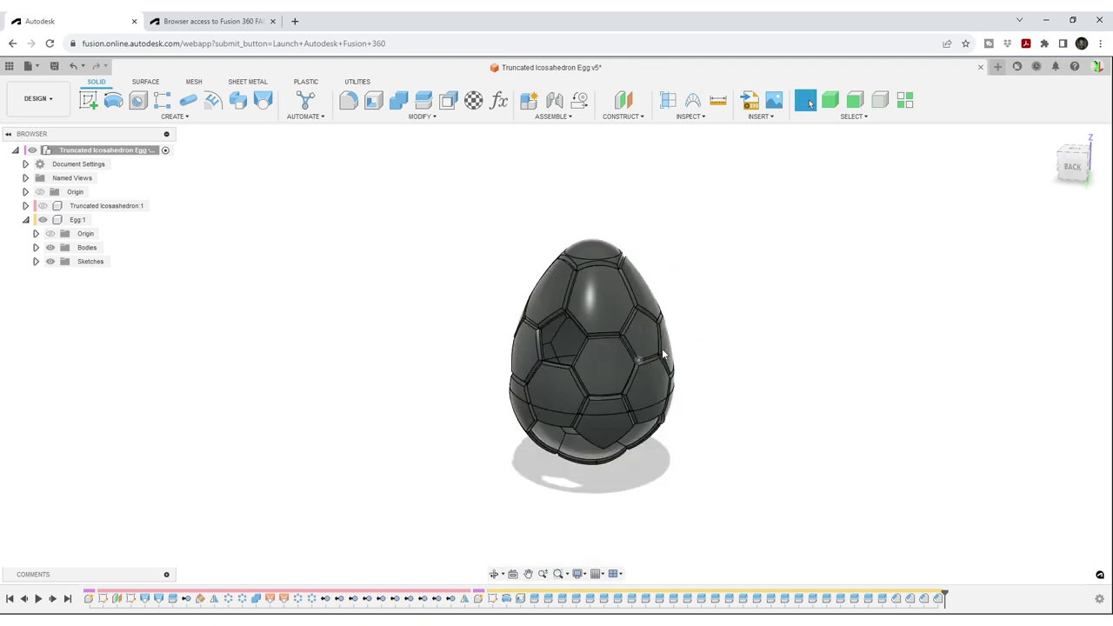
{"action": "scroll", "coordinate": [666, 352], "scroll_direction": "up", "scroll_amount": 3}
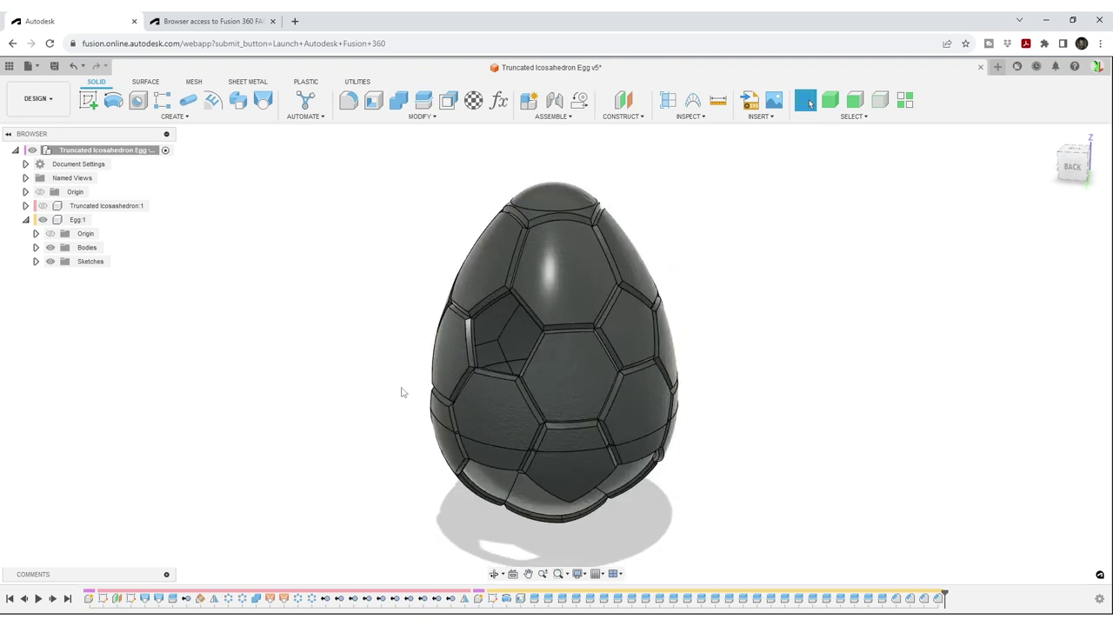
{"action": "mouse_move", "coordinate": [401, 392]}
{"action": "middle_mouse_down", "text": "shift"}
{"action": "mouse_move", "coordinate": [608, 391]}
{"action": "mouse_move", "coordinate": [596, 382]}
{"action": "middle_mouse_up", "text": "shift"}
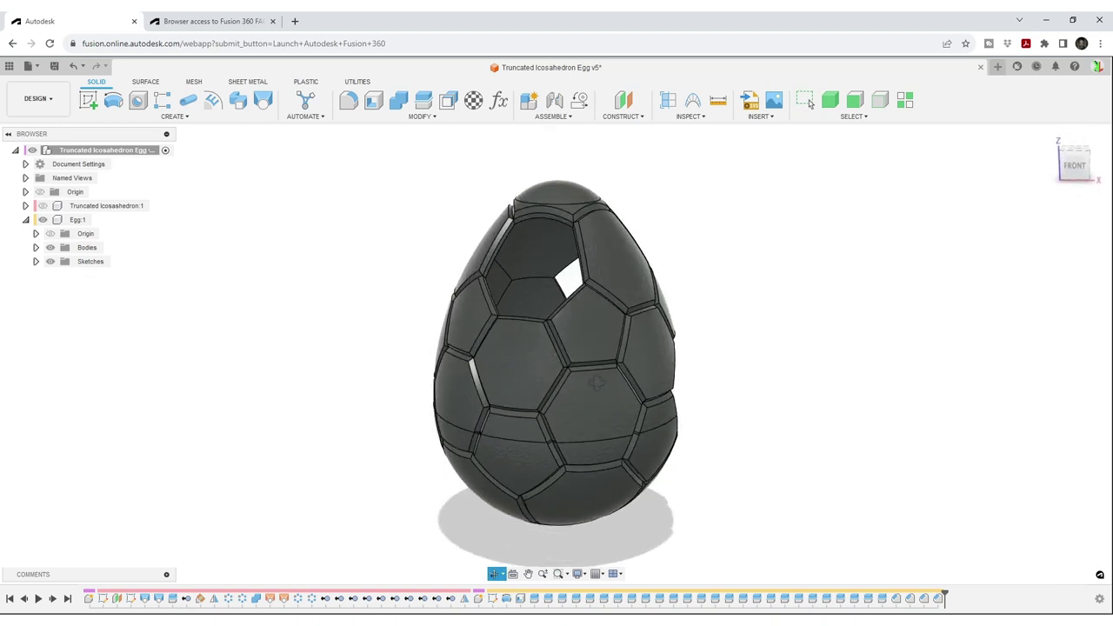
{"action": "key", "text": "Escape"}
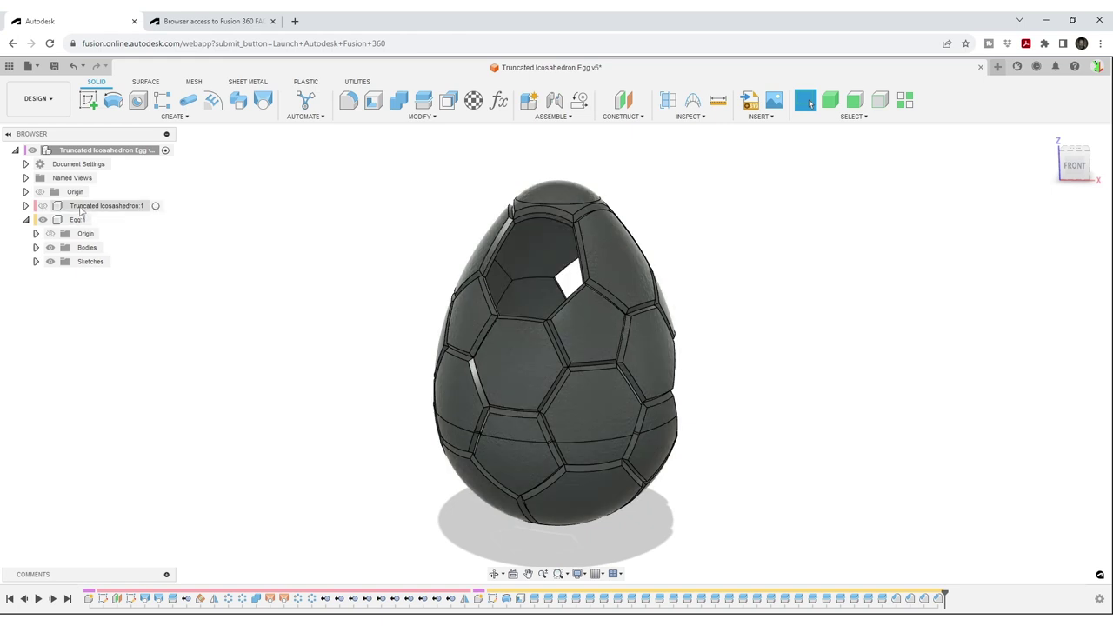
{"action": "left_click", "coordinate": [80, 208]}
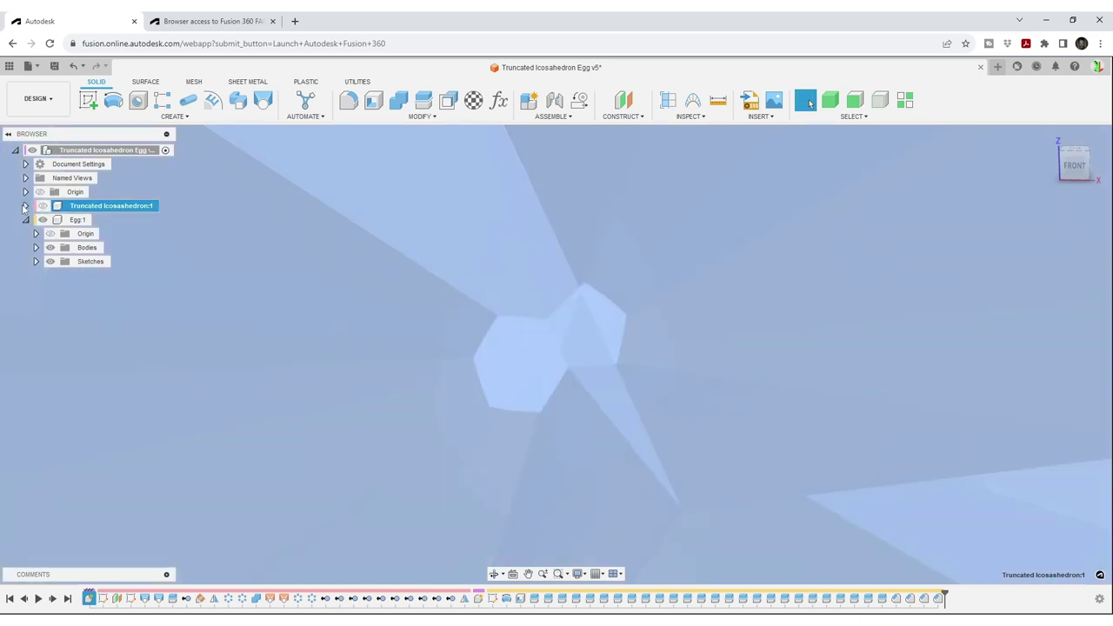
{"action": "left_click", "coordinate": [24, 206]}
{"action": "left_click", "coordinate": [36, 234]}
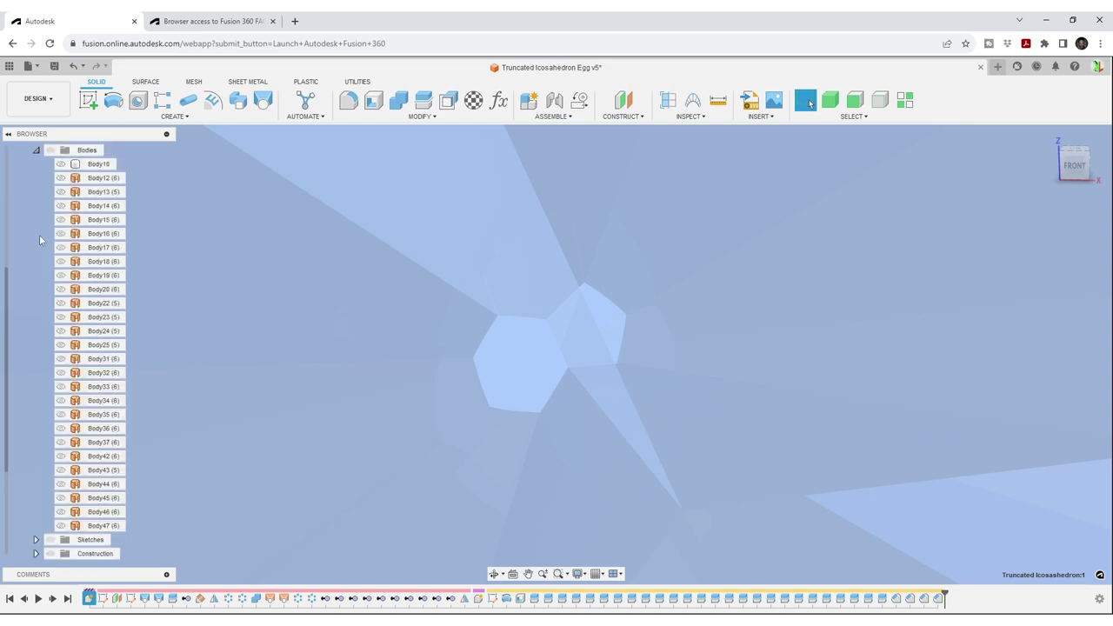
{"action": "left_click", "coordinate": [50, 150]}
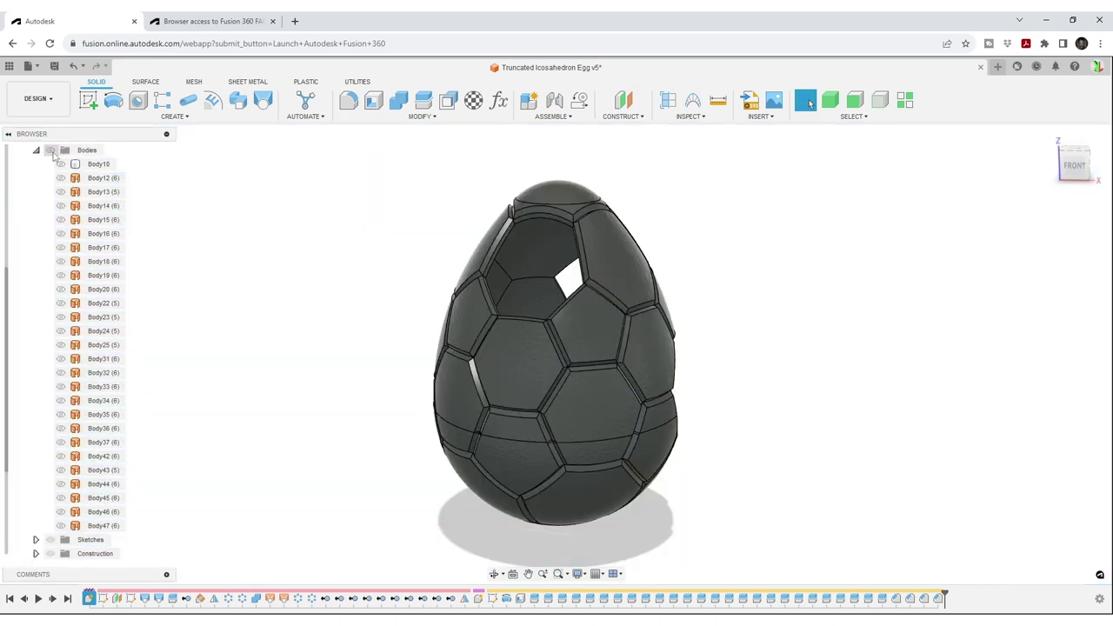
{"action": "left_click", "coordinate": [57, 156]}
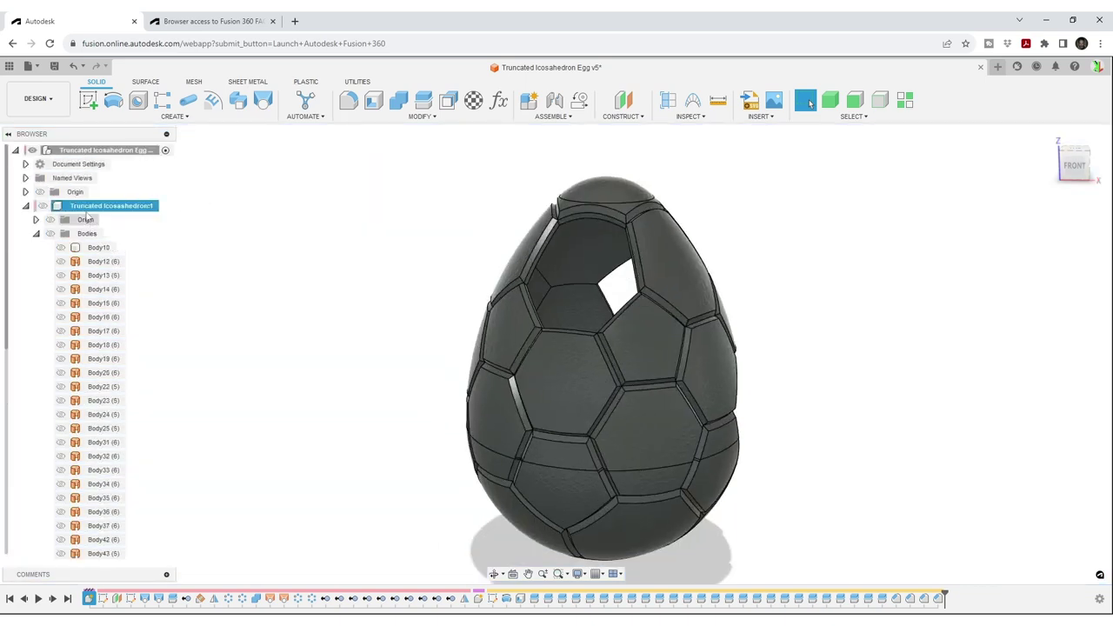
{"action": "left_click", "coordinate": [52, 234]}
{"action": "left_click", "coordinate": [50, 235]}
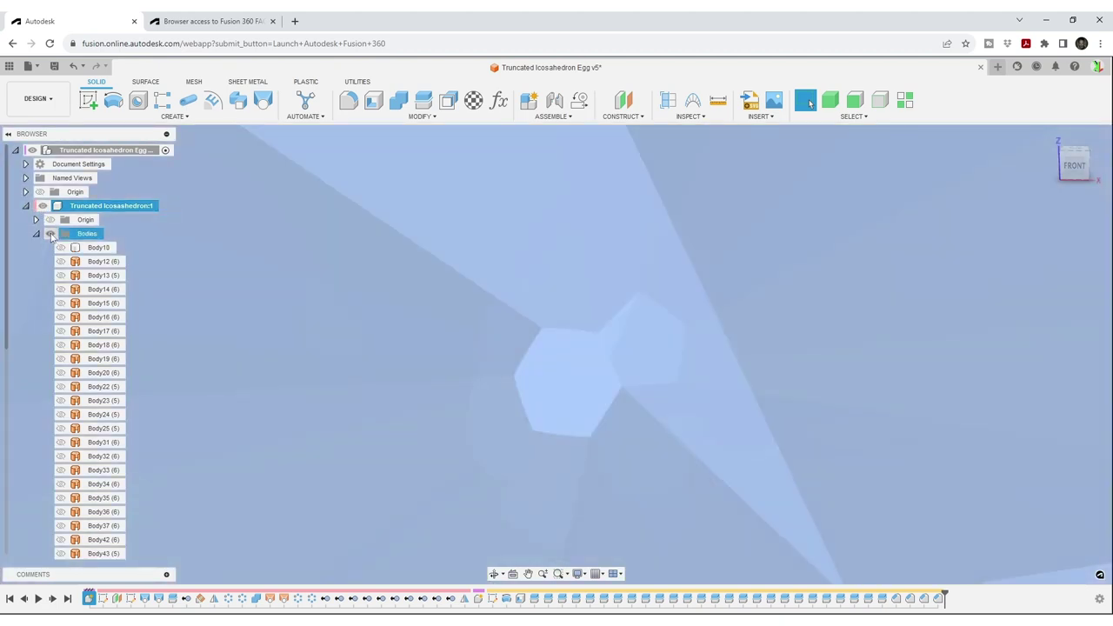
{"action": "left_click", "coordinate": [50, 235]}
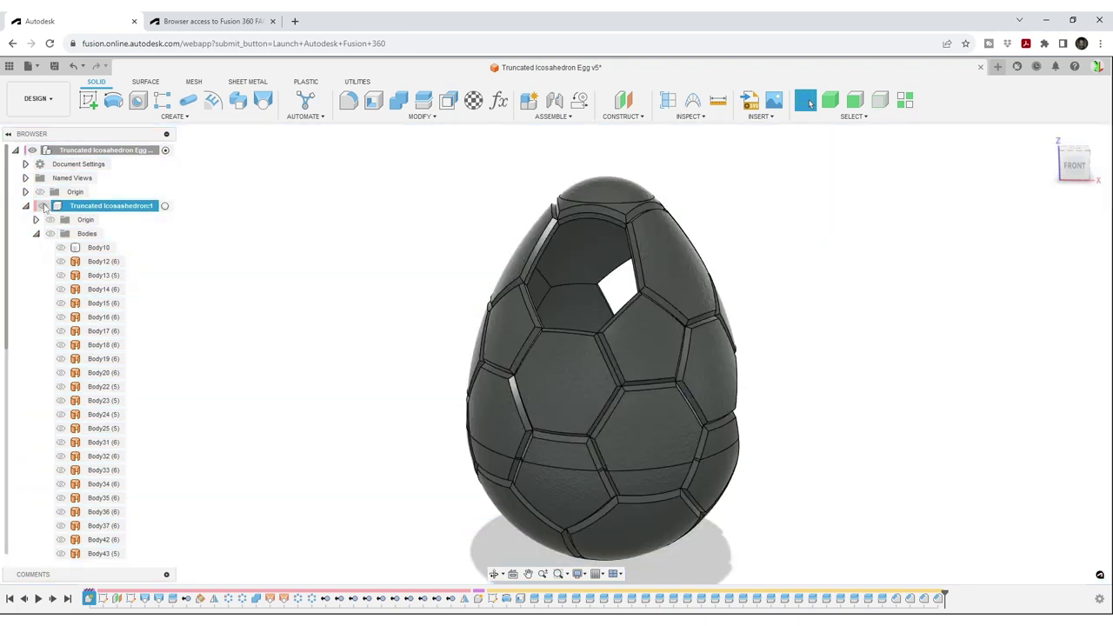
{"action": "left_click", "coordinate": [50, 235]}
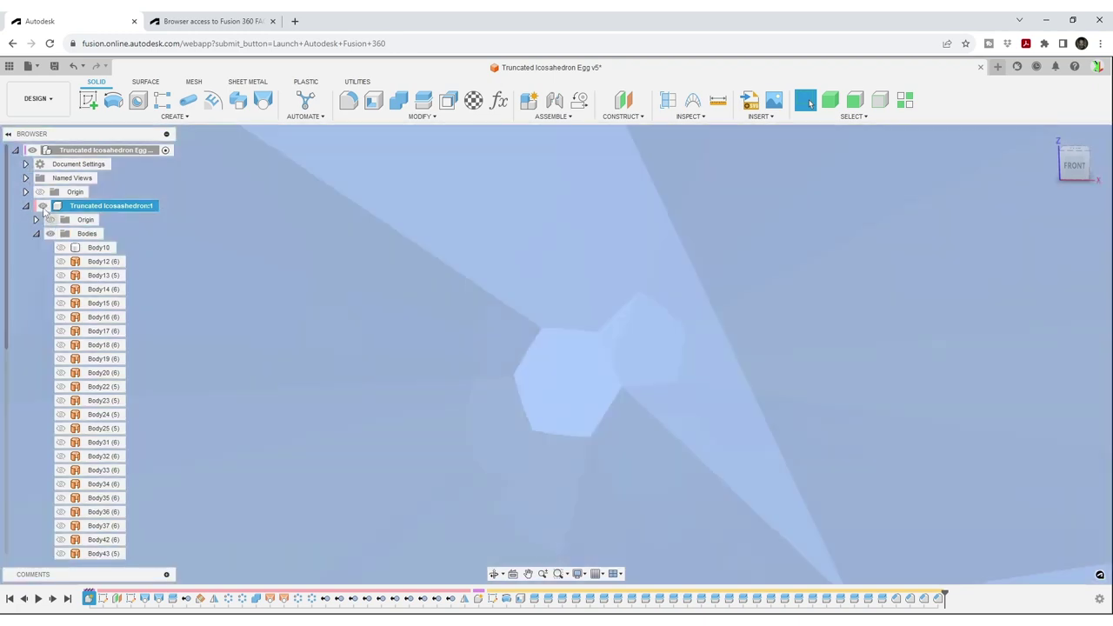
{"action": "left_click", "coordinate": [50, 235]}
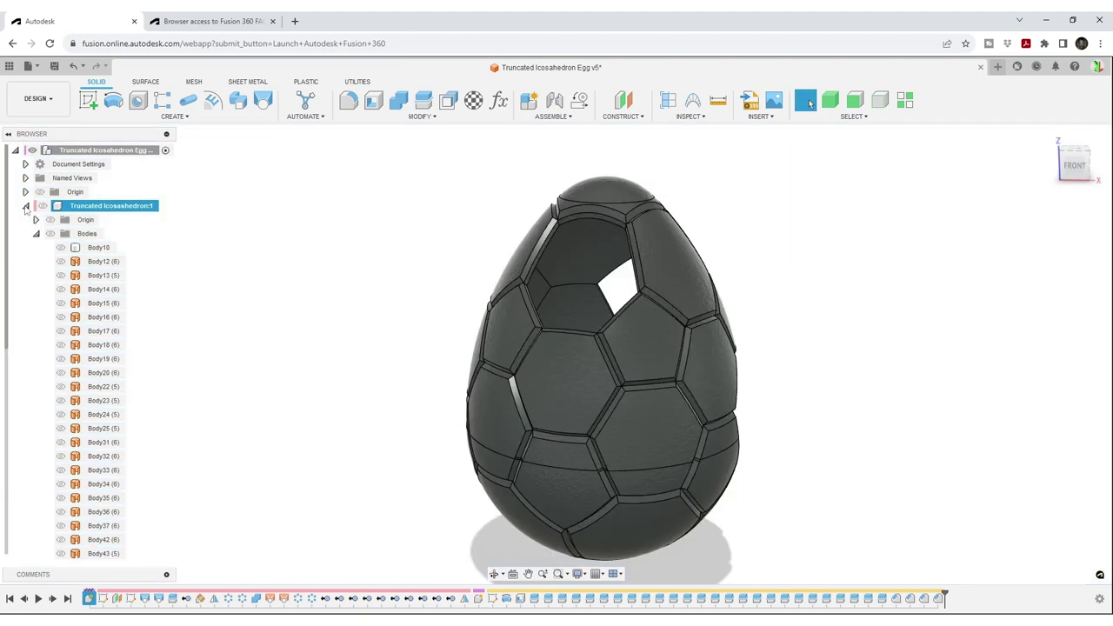
{"action": "left_click", "coordinate": [26, 206]}
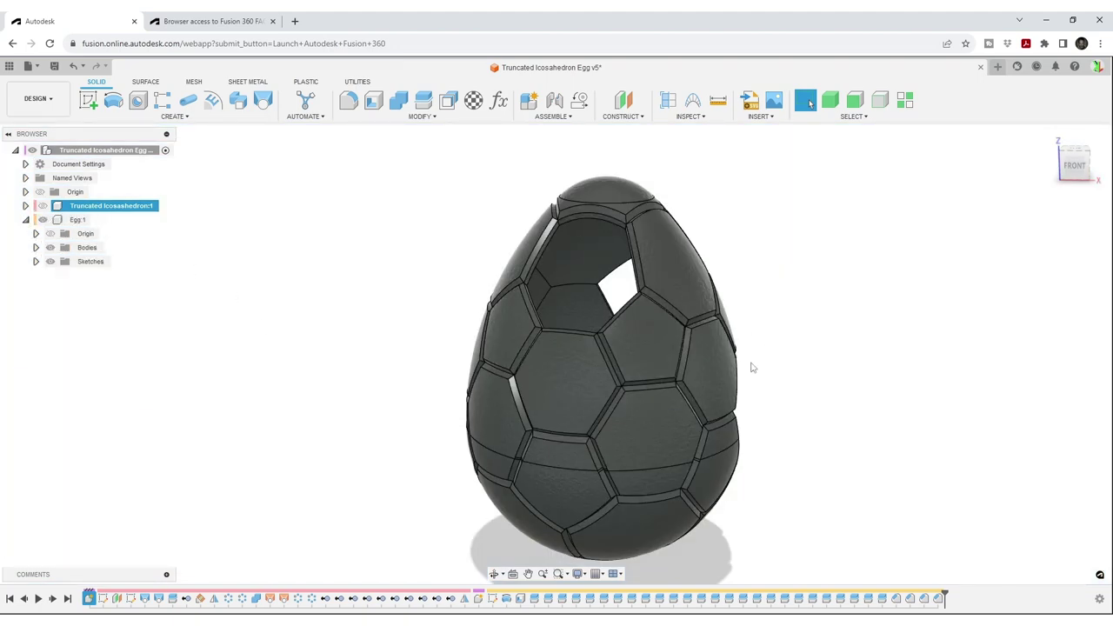
Orbit the egg around its back and right side, briefly peeking at the recent designs panel.
{"action": "mouse_move", "coordinate": [800, 396]}
{"action": "middle_mouse_down", "text": "shift"}
{"action": "mouse_move", "coordinate": [544, 548]}
{"action": "mouse_move", "coordinate": [549, 206]}
{"action": "mouse_move", "coordinate": [404, 399]}
{"action": "middle_mouse_up", "text": "shift"}
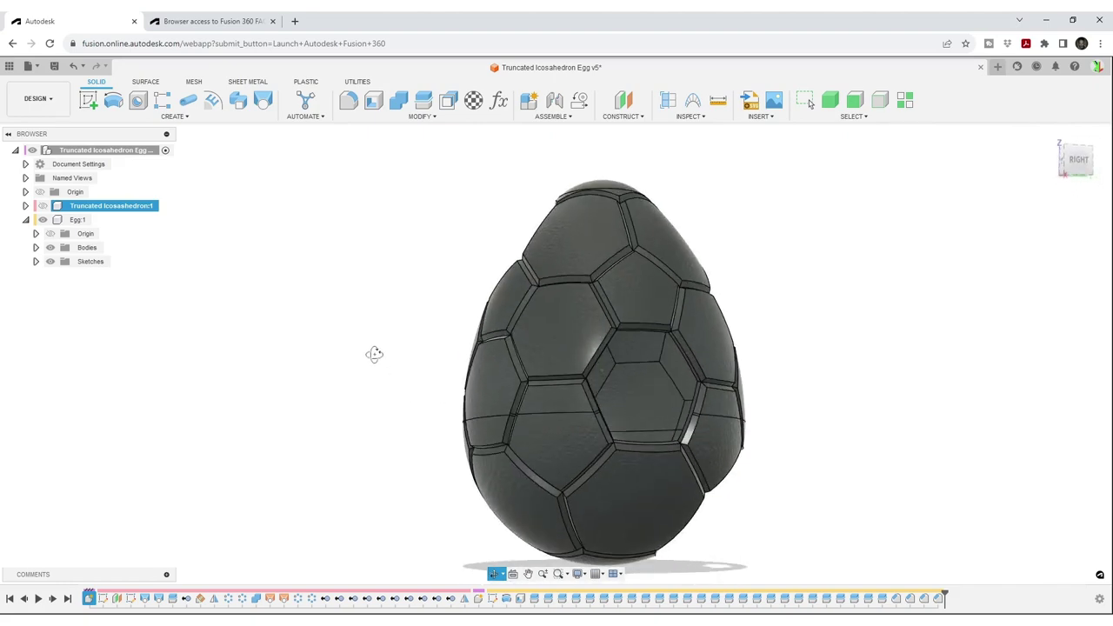
{"action": "mouse_move", "coordinate": [404, 399]}
{"action": "middle_mouse_down", "text": "shift"}
{"action": "mouse_move", "coordinate": [376, 367]}
{"action": "mouse_move", "coordinate": [654, 377]}
{"action": "middle_mouse_up", "text": "shift"}
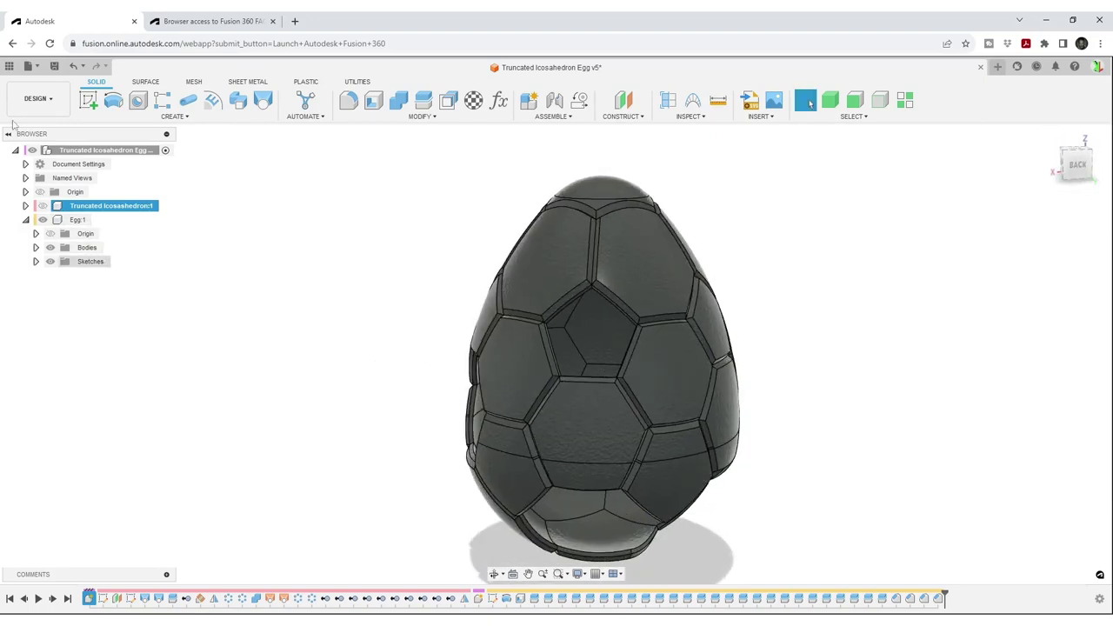
{"action": "left_click", "coordinate": [8, 66]}
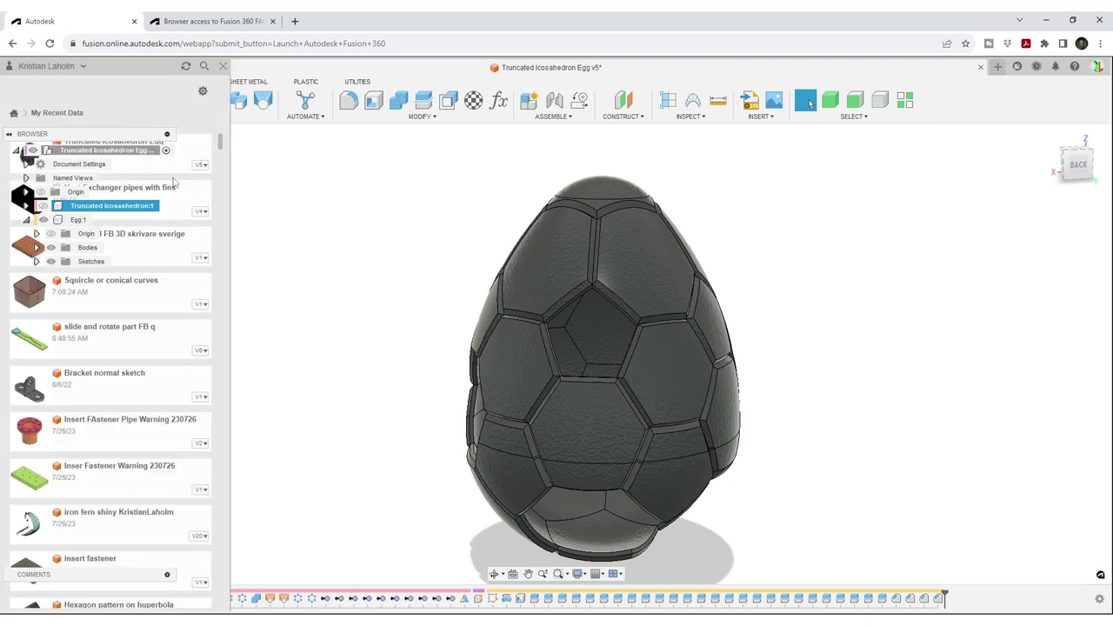
{"action": "left_click", "coordinate": [339, 316]}
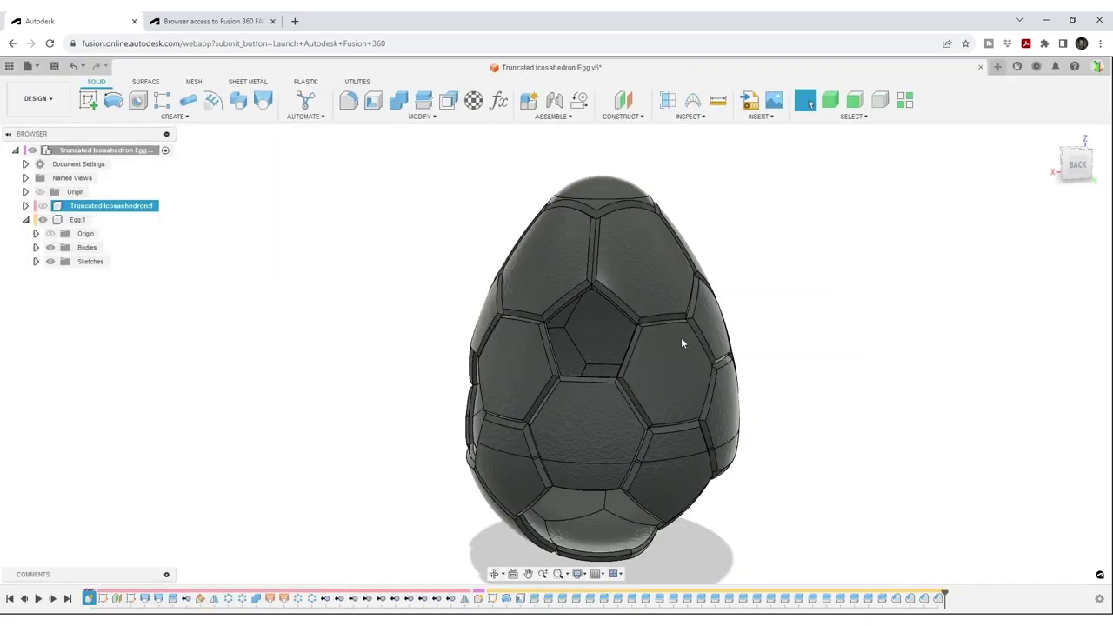
Turn the egg to its left side, tilted toward the open end, and fit it to the screen.
{"action": "middle_click_drag", "start_coordinate": [550, 395], "coordinate": [820, 388], "text": "shift"}
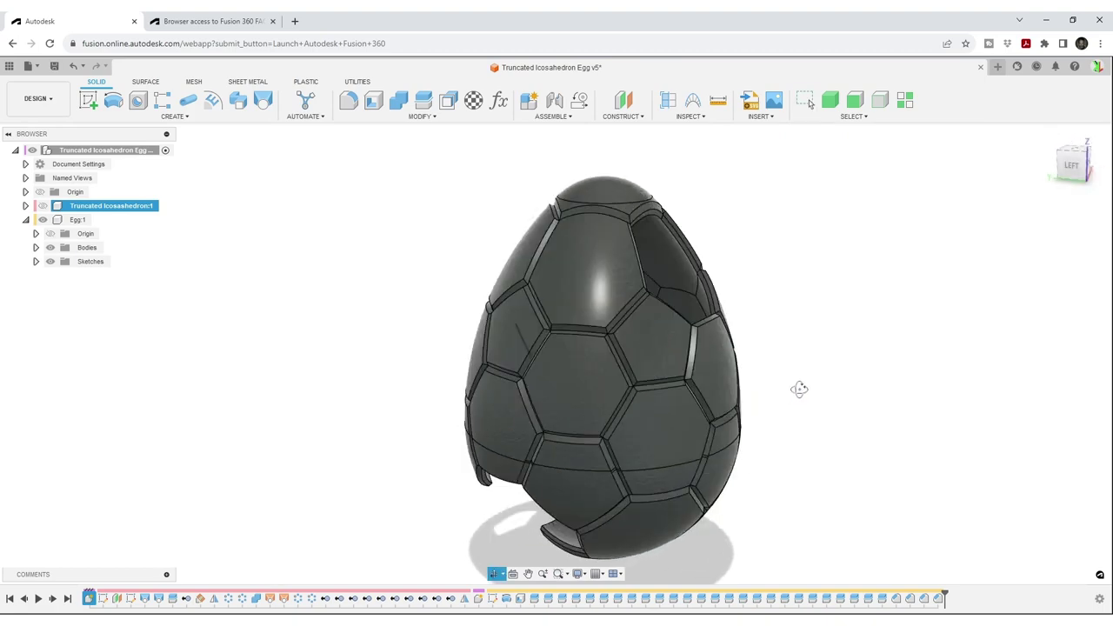
{"action": "mouse_move", "coordinate": [820, 388]}
{"action": "left_mouse_down"}
{"action": "mouse_move", "coordinate": [800, 288]}
{"action": "mouse_move", "coordinate": [782, 347]}
{"action": "left_mouse_up"}
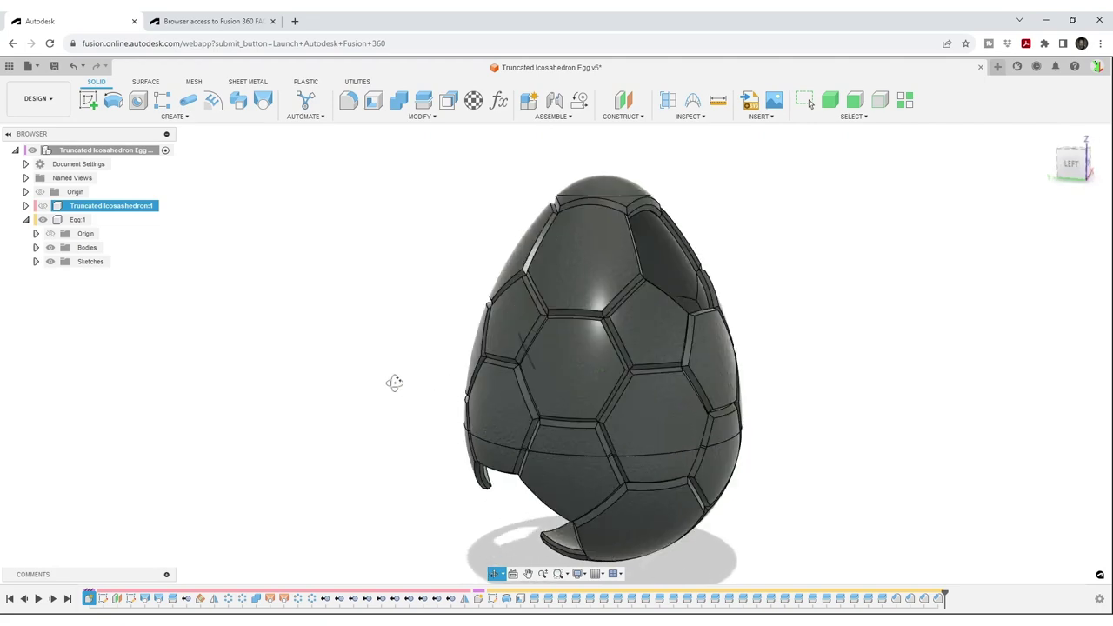
{"action": "scroll", "coordinate": [698, 311], "scroll_direction": "up", "scroll_amount": 10}
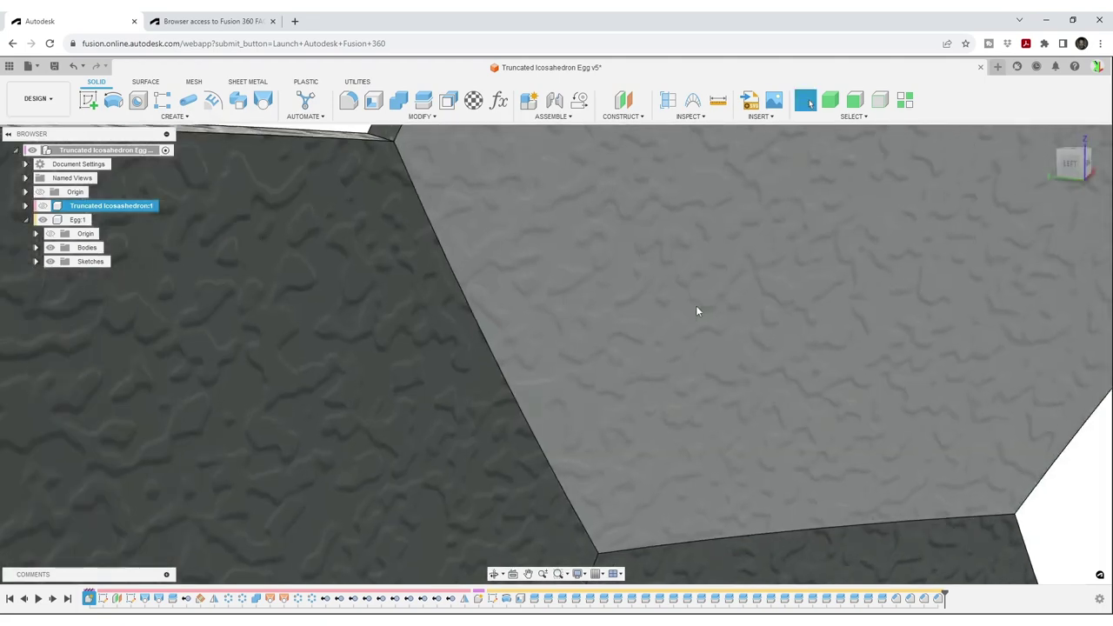
{"action": "scroll", "coordinate": [696, 310], "scroll_direction": "up", "scroll_amount": 5}
{"action": "key", "text": "F6"}
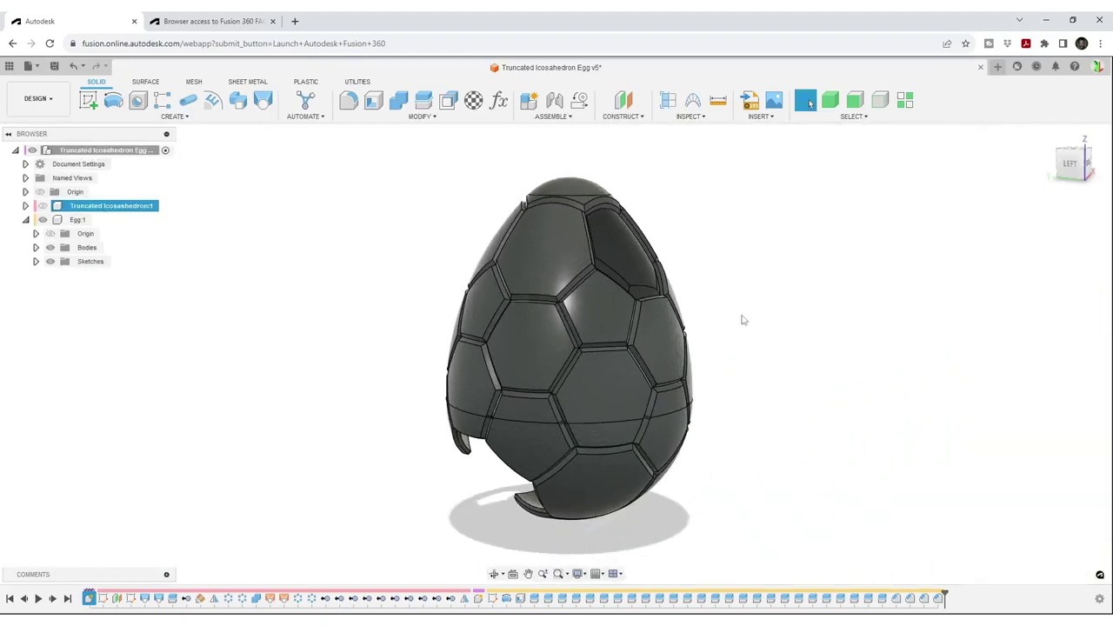